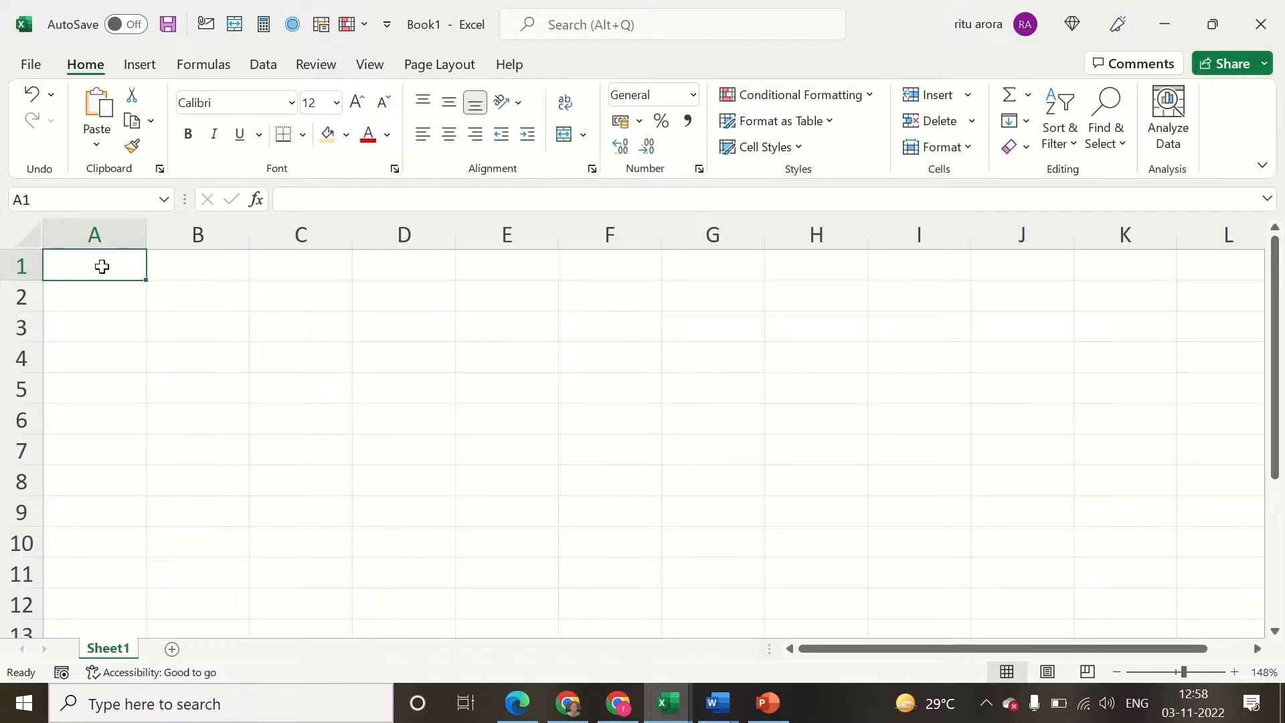
# Step: Enter "Recording" in cell A1 and "Coding" in cell A2 as the two ways of creating macros
pyautogui.write('Recoru')
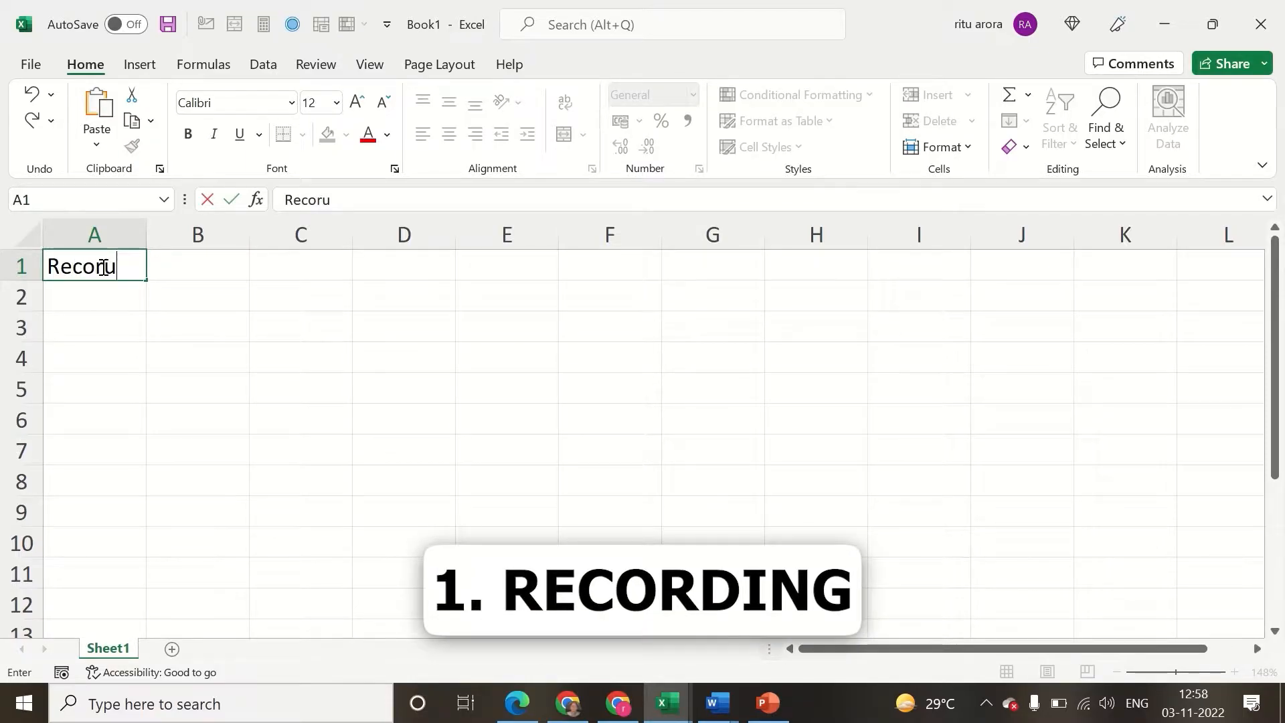
pyautogui.press('BackSpace')
pyautogui.write('ding')
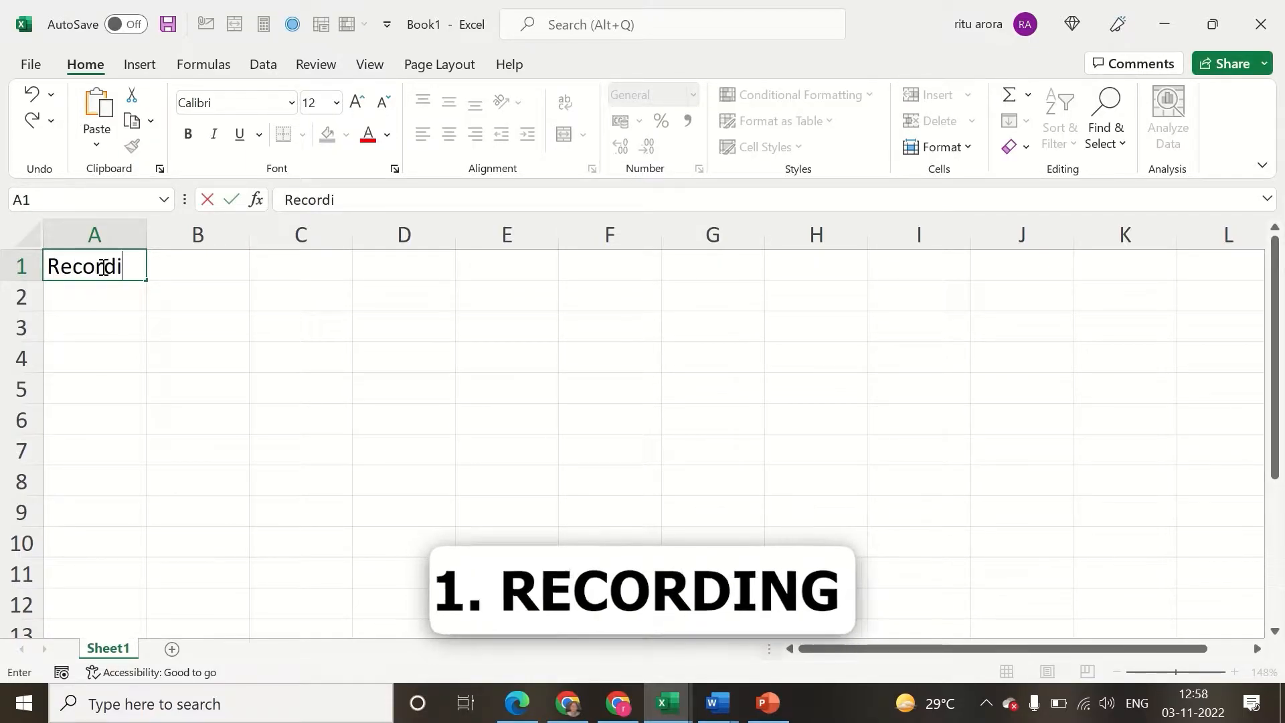
pyautogui.press('Return')
pyautogui.write('Cod')
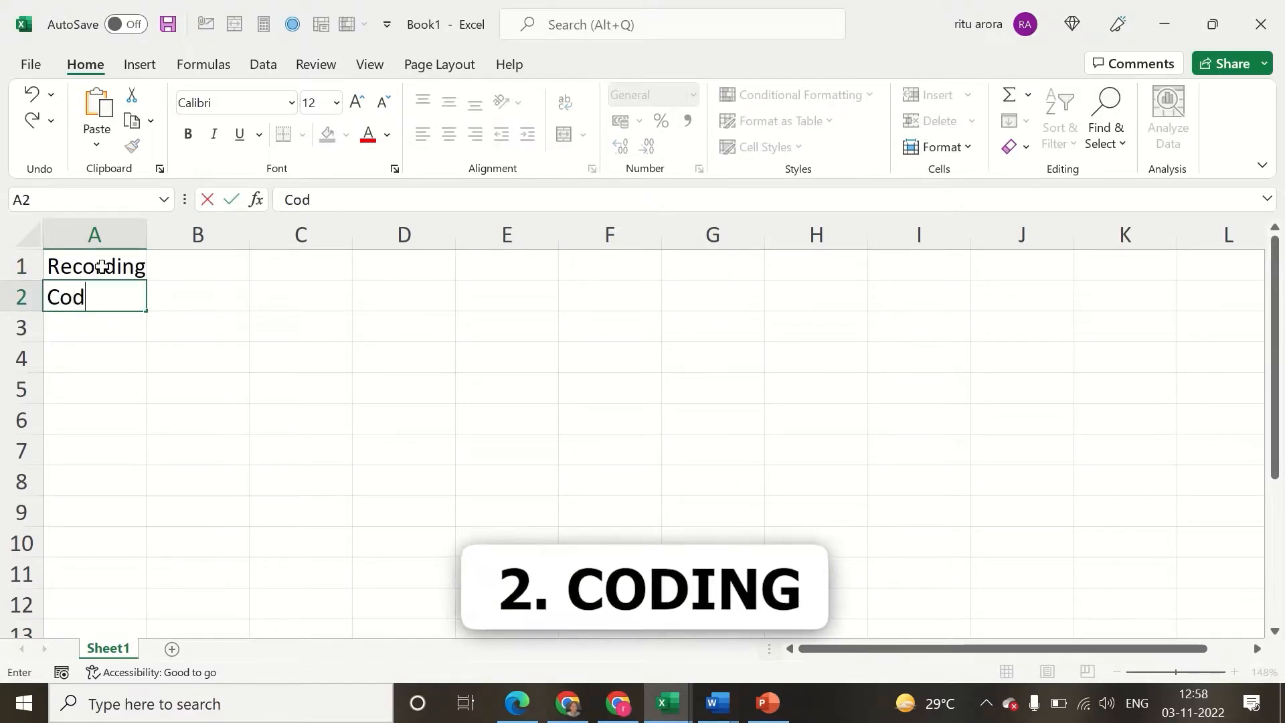
pyautogui.write('ing')
pyautogui.press('Return')
pyautogui.press('Up')
pyautogui.press('Up')
# Step: Enter "VBA" in cell B2 and its full form "Visual Basic for application" in cell C2
pyautogui.click(210, 274)
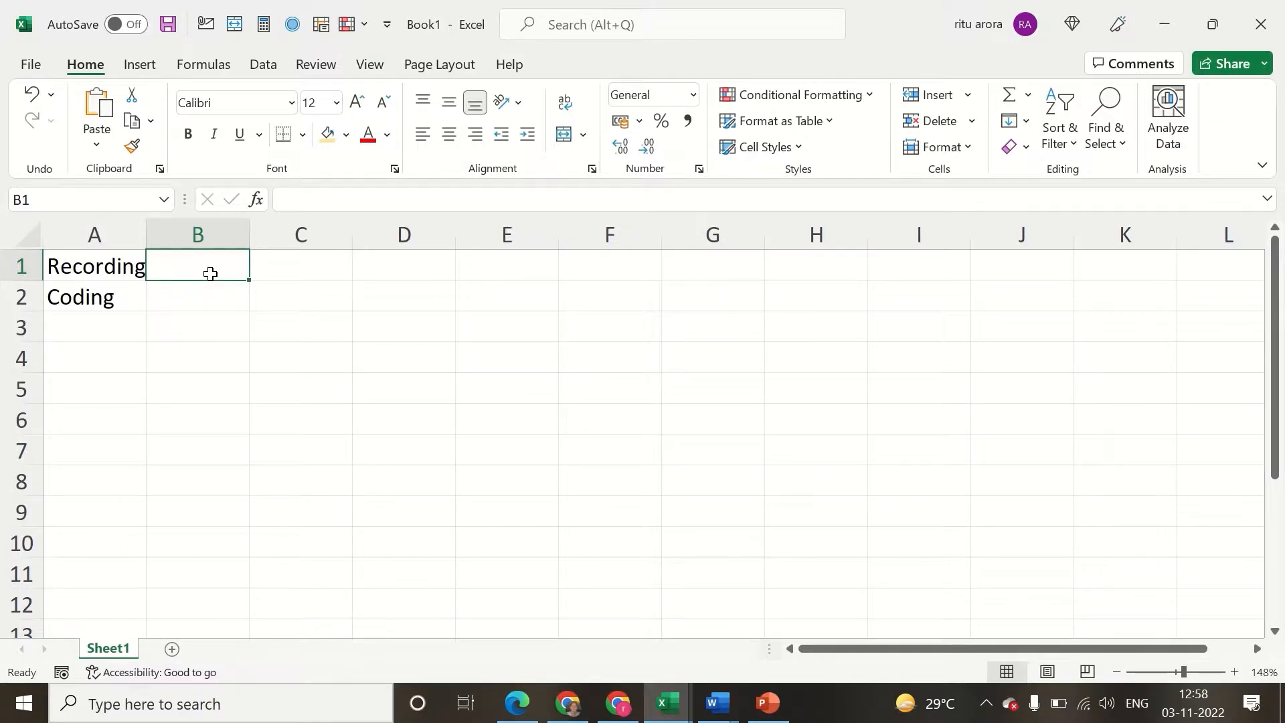
pyautogui.click(195, 297)
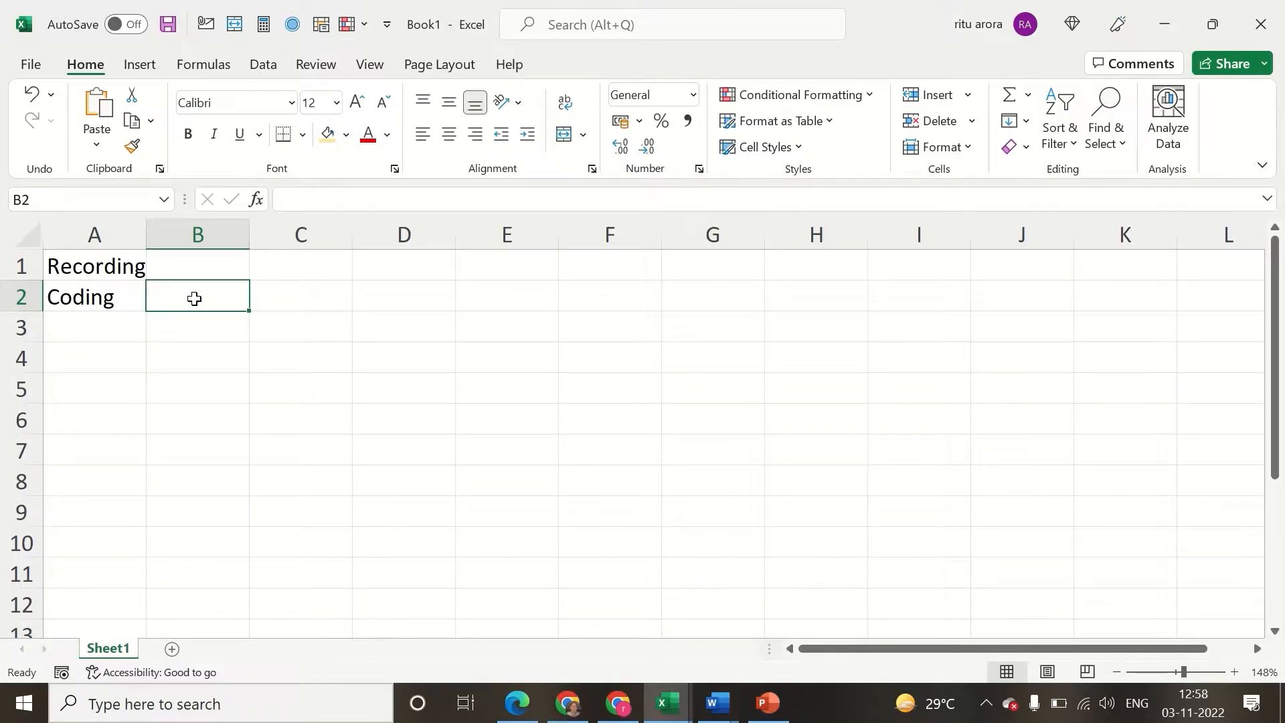
pyautogui.write('VBA')
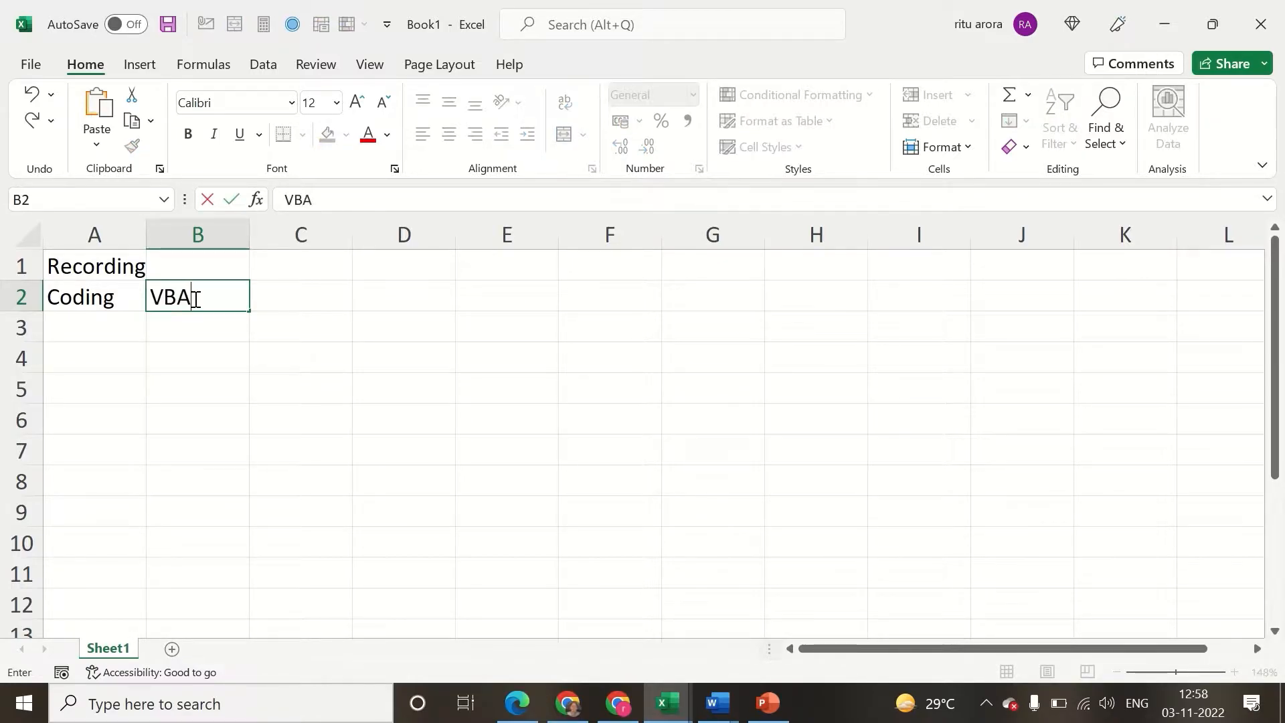
pyautogui.press('Return')
pyautogui.click(194, 298)
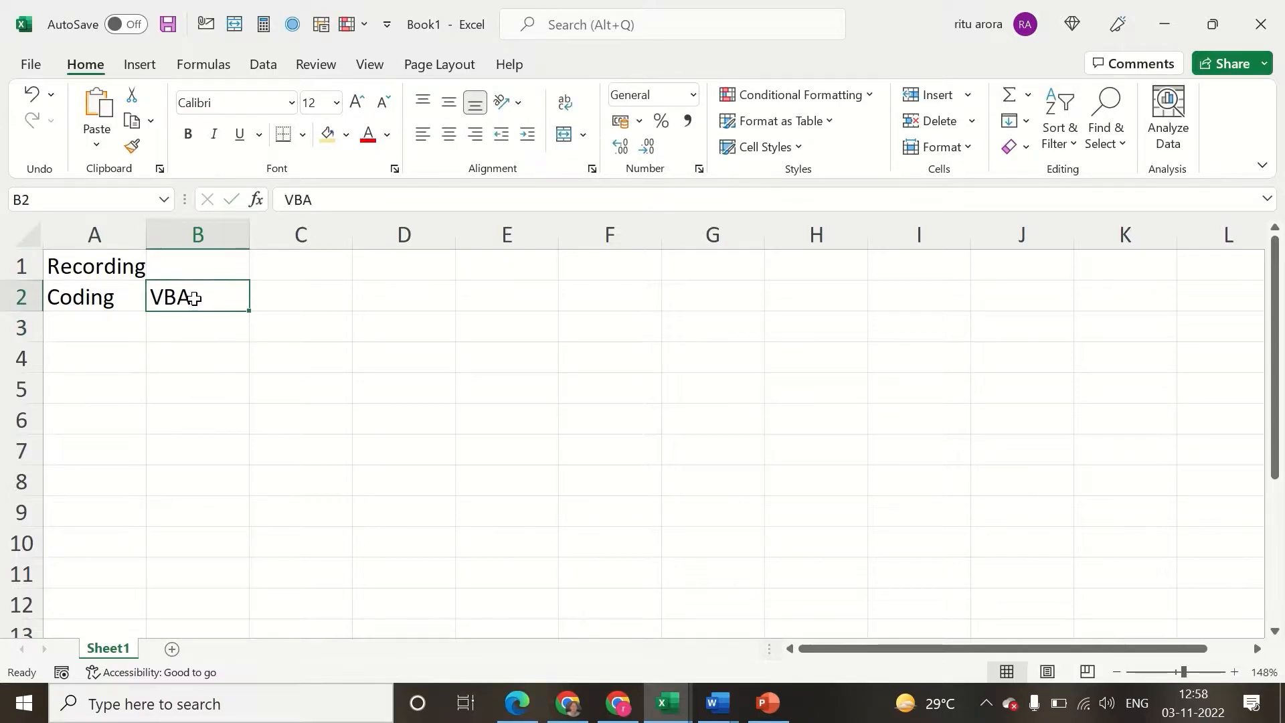
pyautogui.press('Tab')
pyautogui.write('Visua')
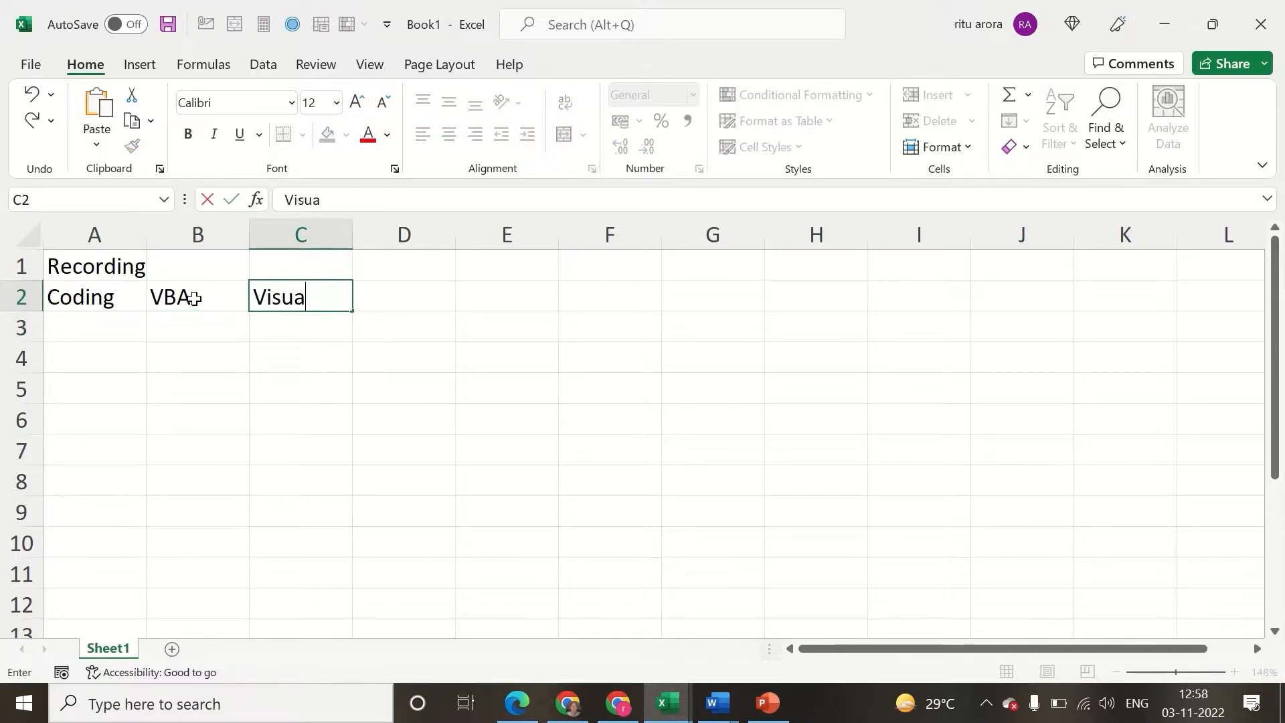
pyautogui.write('l Basic ')
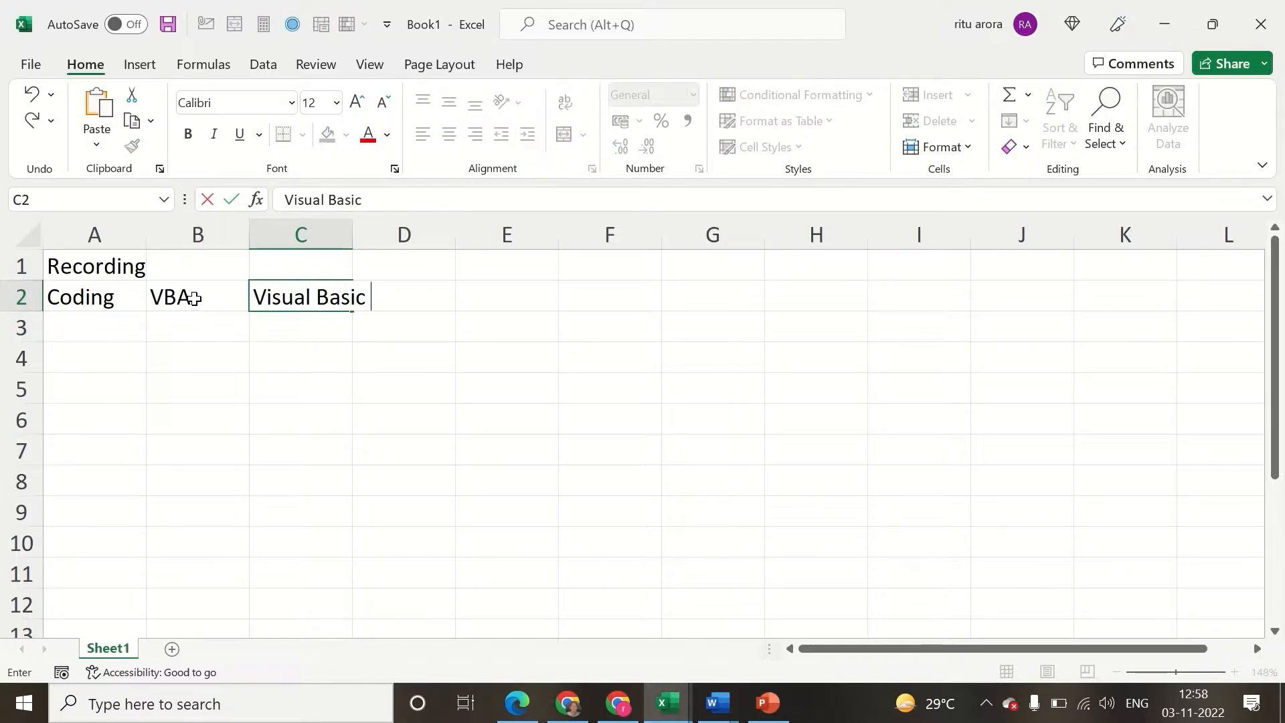
pyautogui.write('for application')
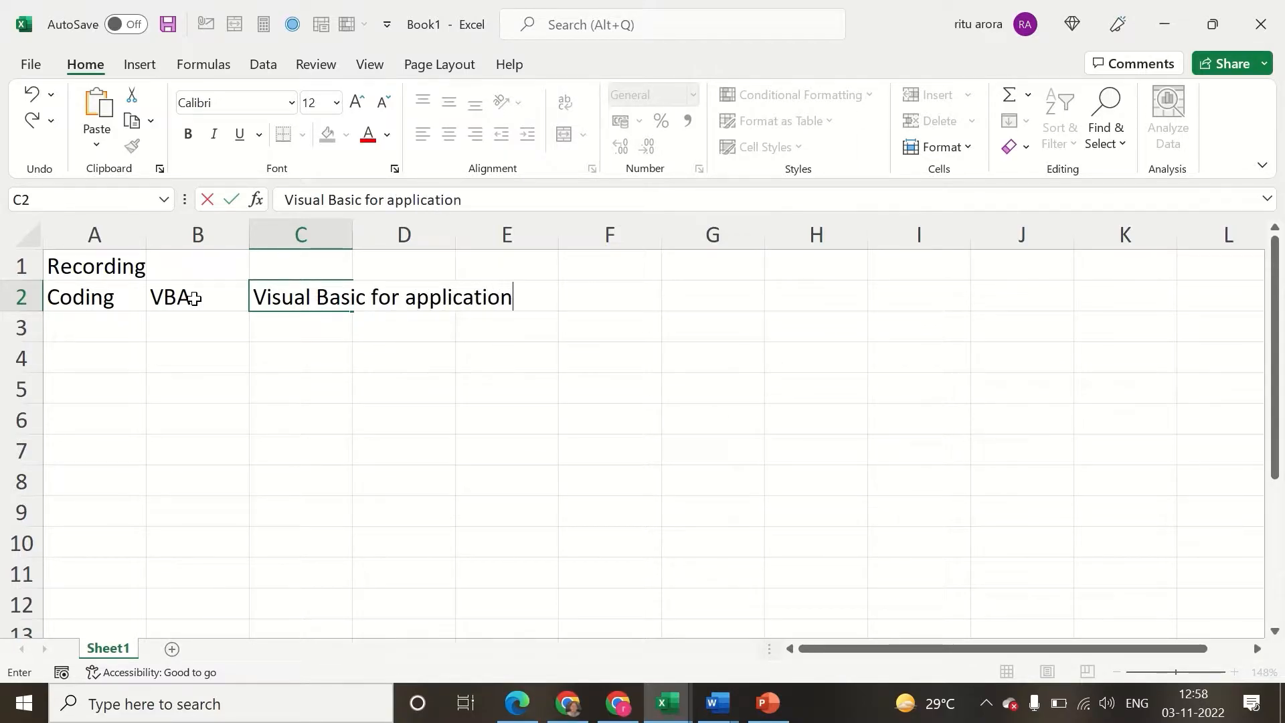
pyautogui.press('Return')
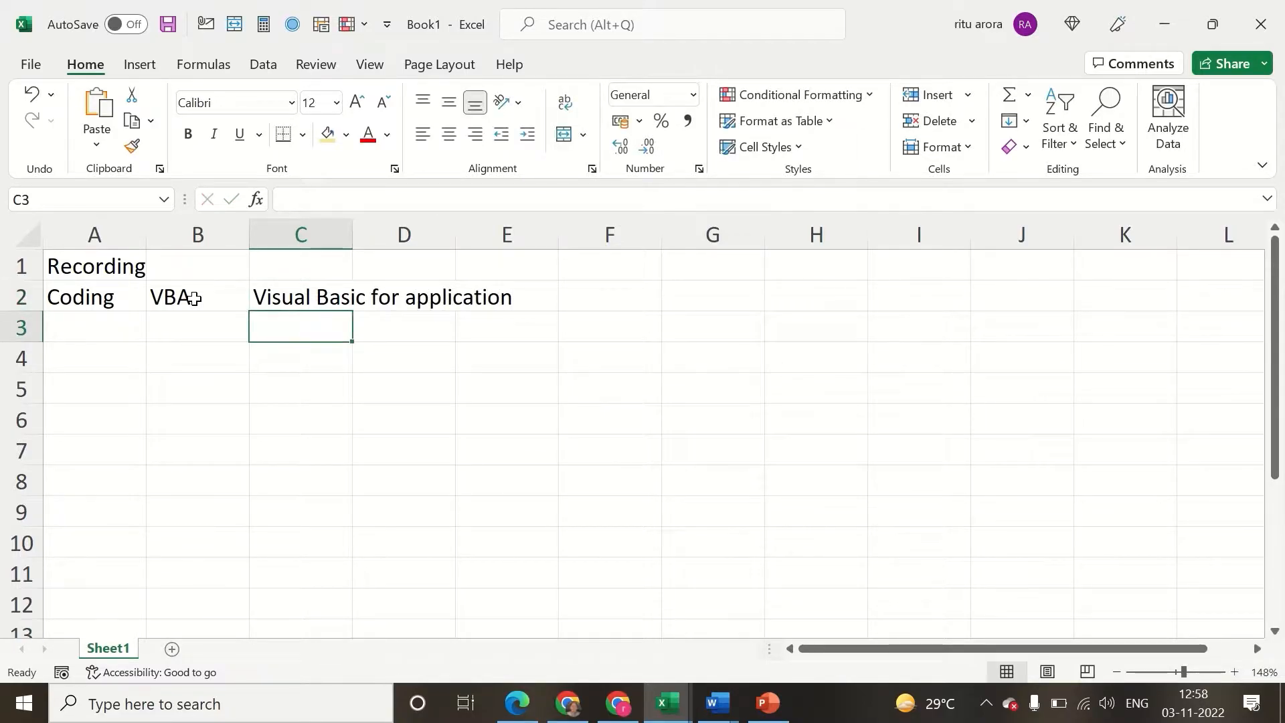
pyautogui.click(121, 268)
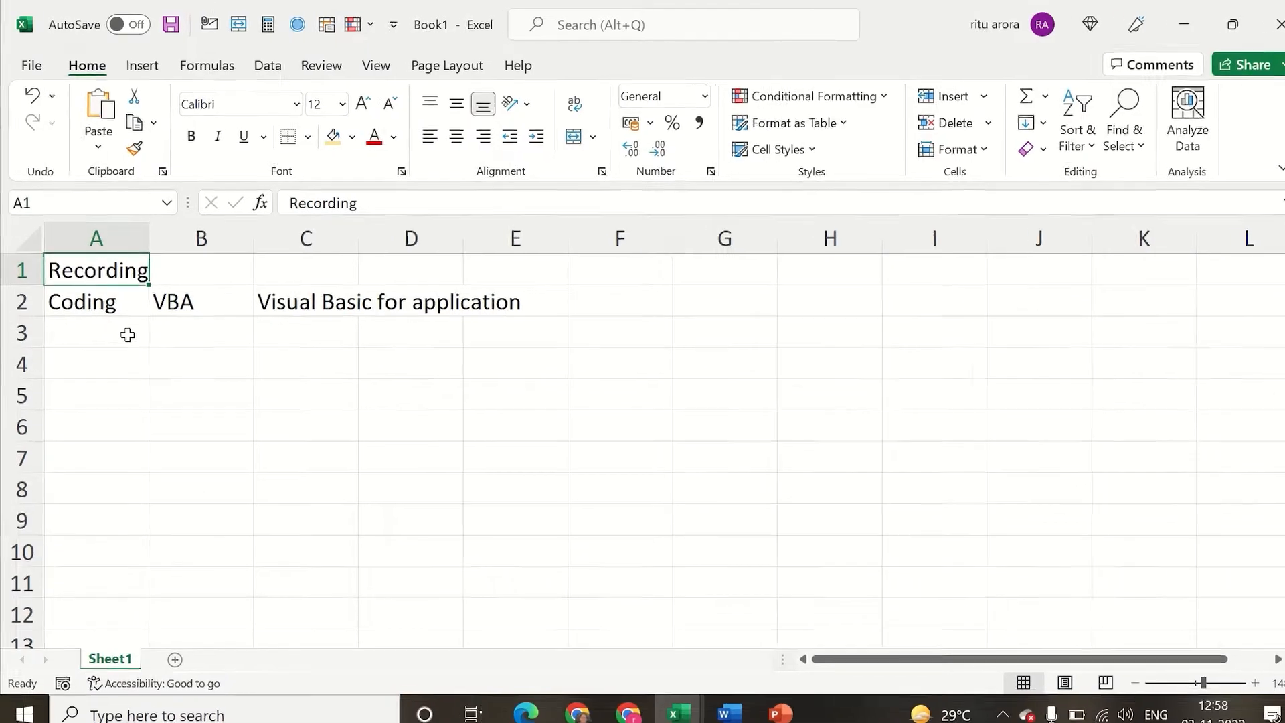
pyautogui.click(127, 328)
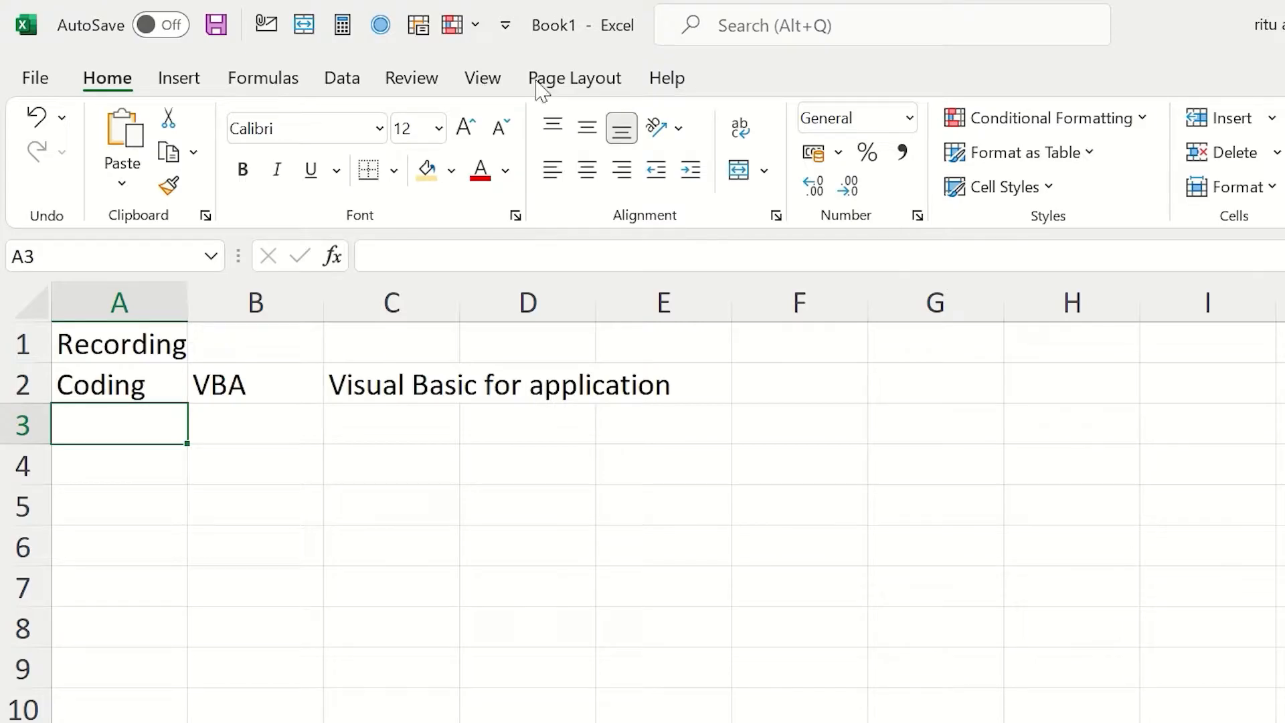
# Step: Enable the Developer tab among the main tabs in the Customize Ribbon options and apply the change
pyautogui.click(37, 78)
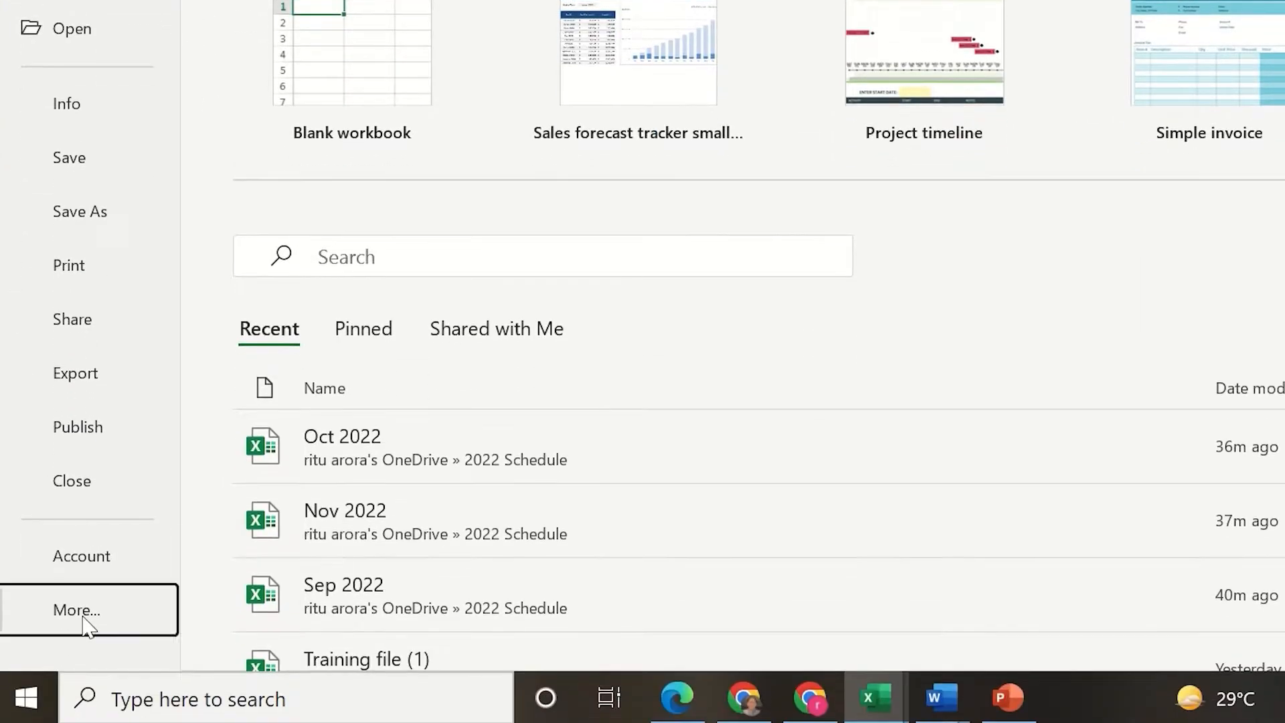
pyautogui.click(84, 612)
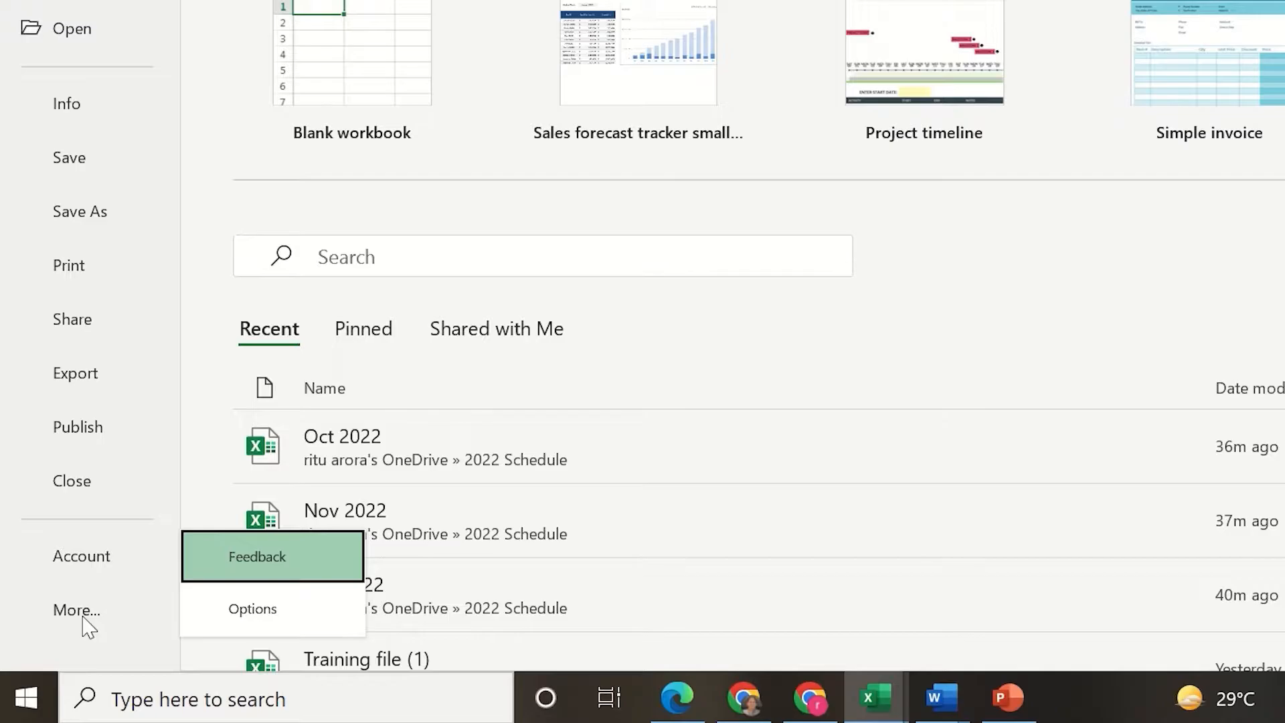
pyautogui.click(267, 612)
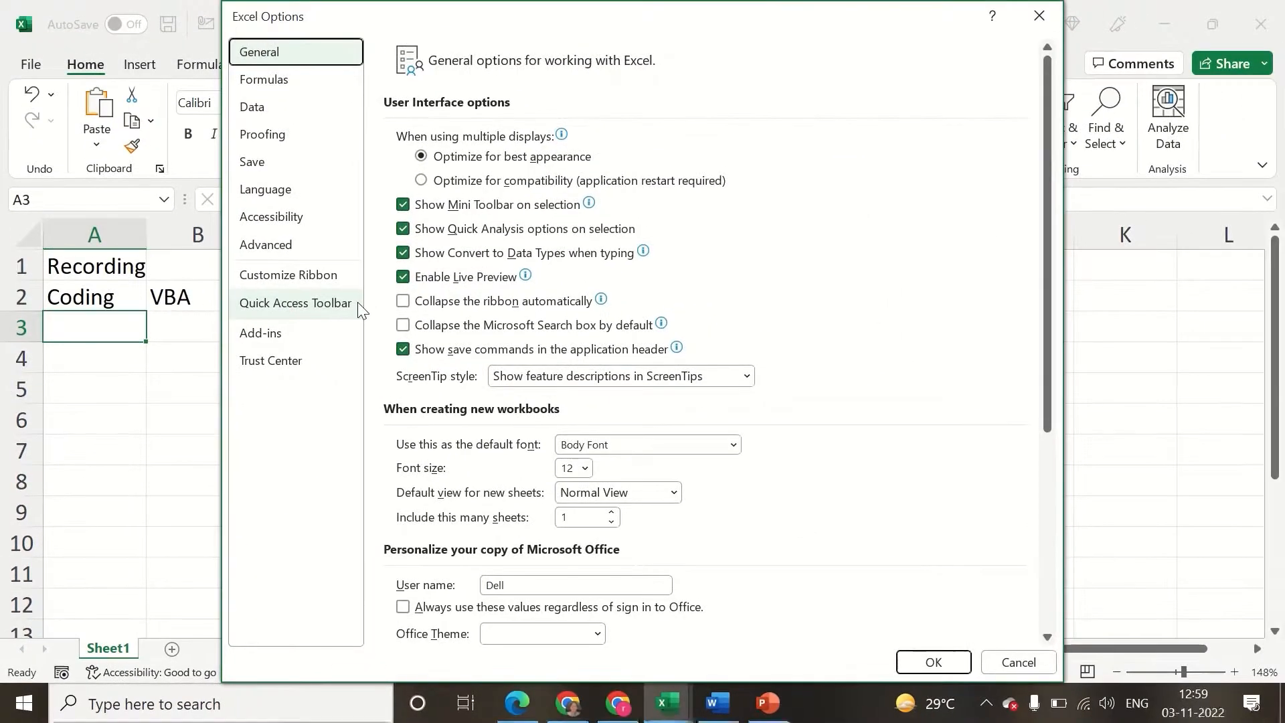
pyautogui.click(290, 276)
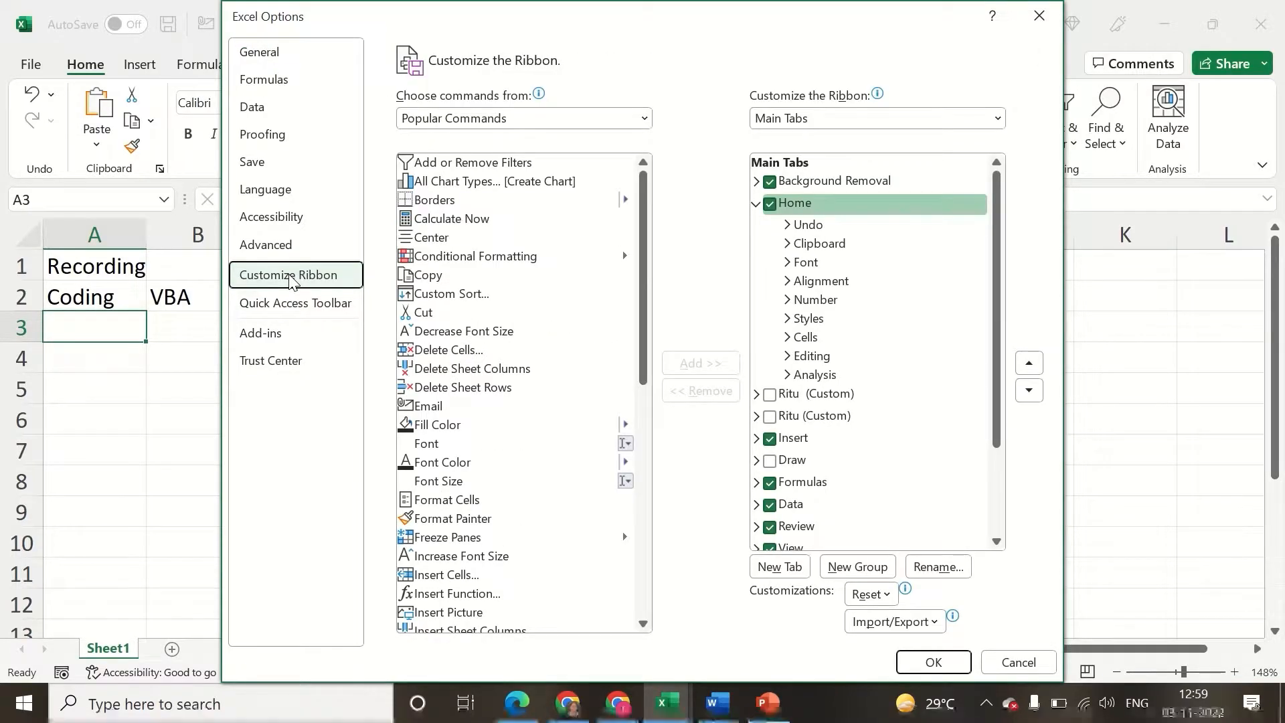
pyautogui.moveTo(995, 356); pyautogui.dragTo(995, 451)
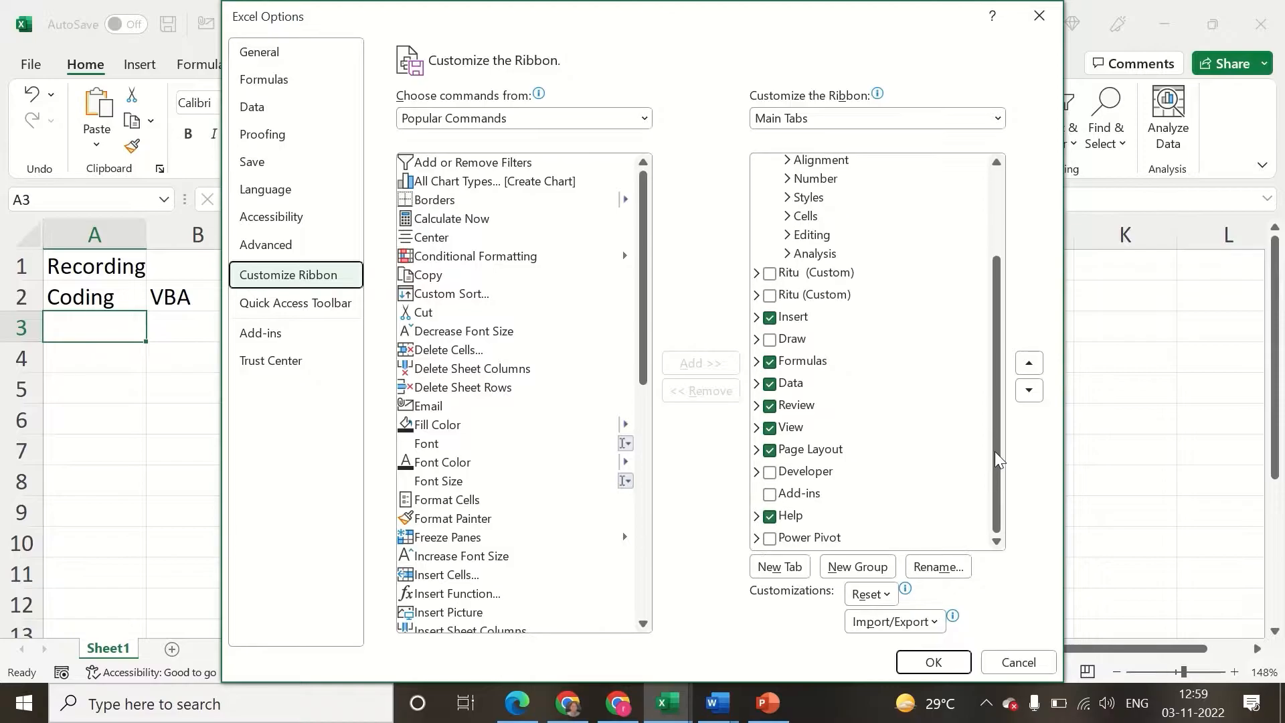
pyautogui.click(770, 473)
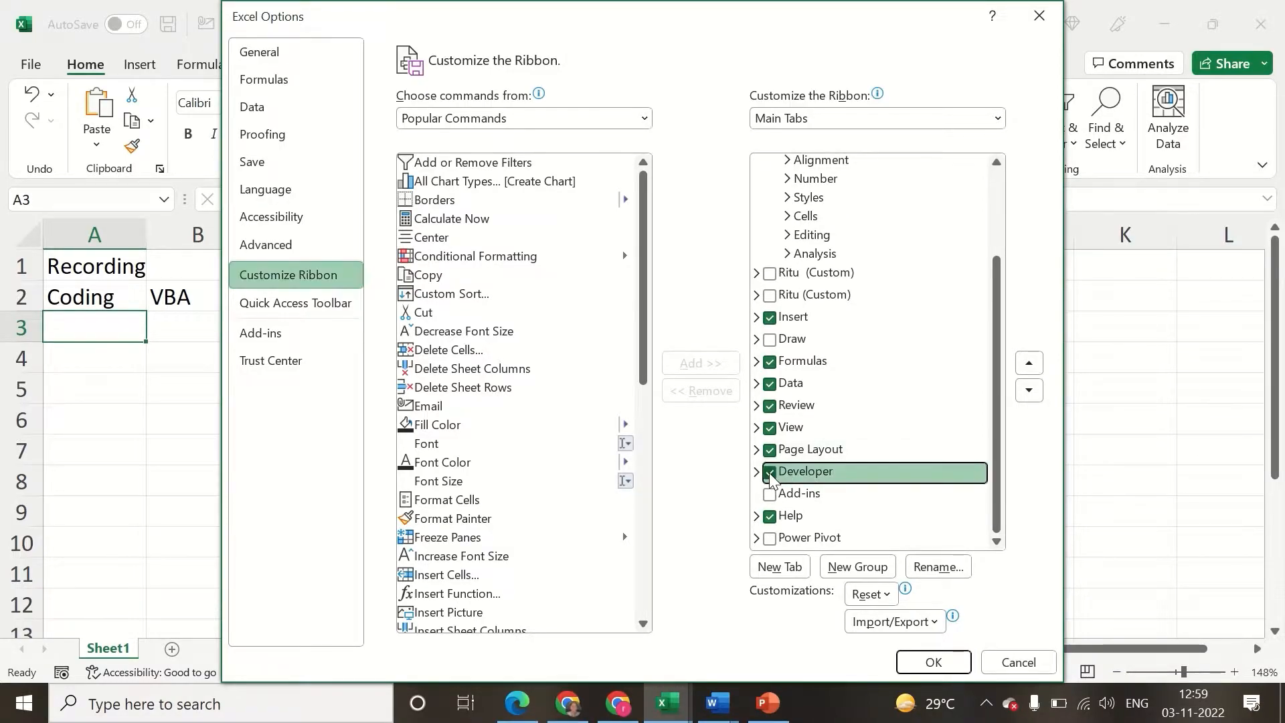
pyautogui.click(931, 662)
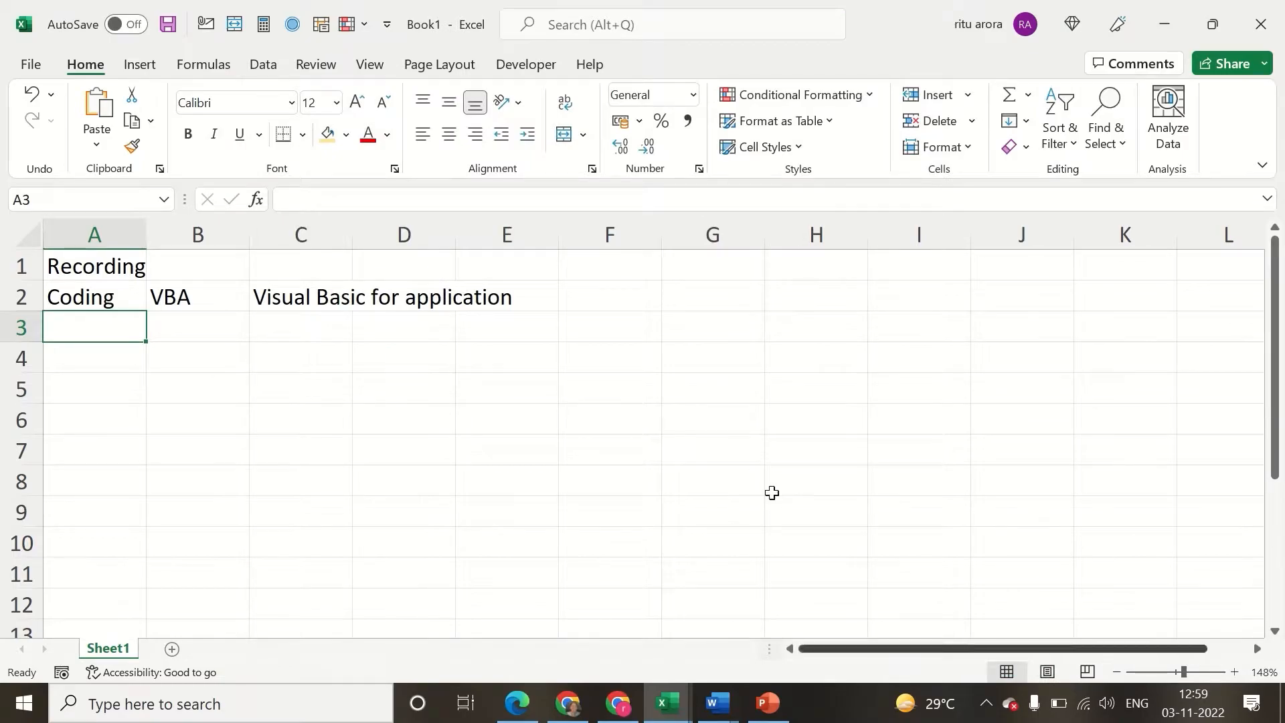
# Step: Clear the notes from the first two rows of the sheet, cells A1 to F2, and select cell A1
pyautogui.click(535, 64)
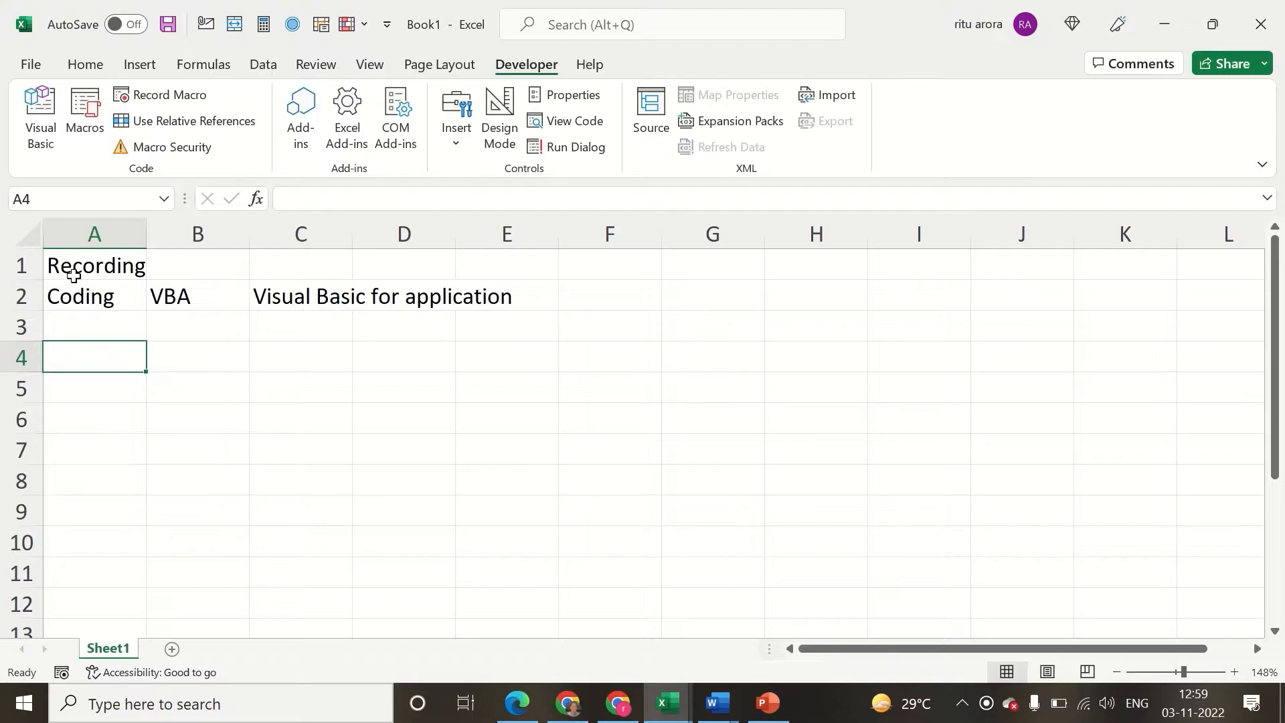
pyautogui.moveTo(62, 264); pyautogui.dragTo(567, 305)
pyautogui.press('Delete')
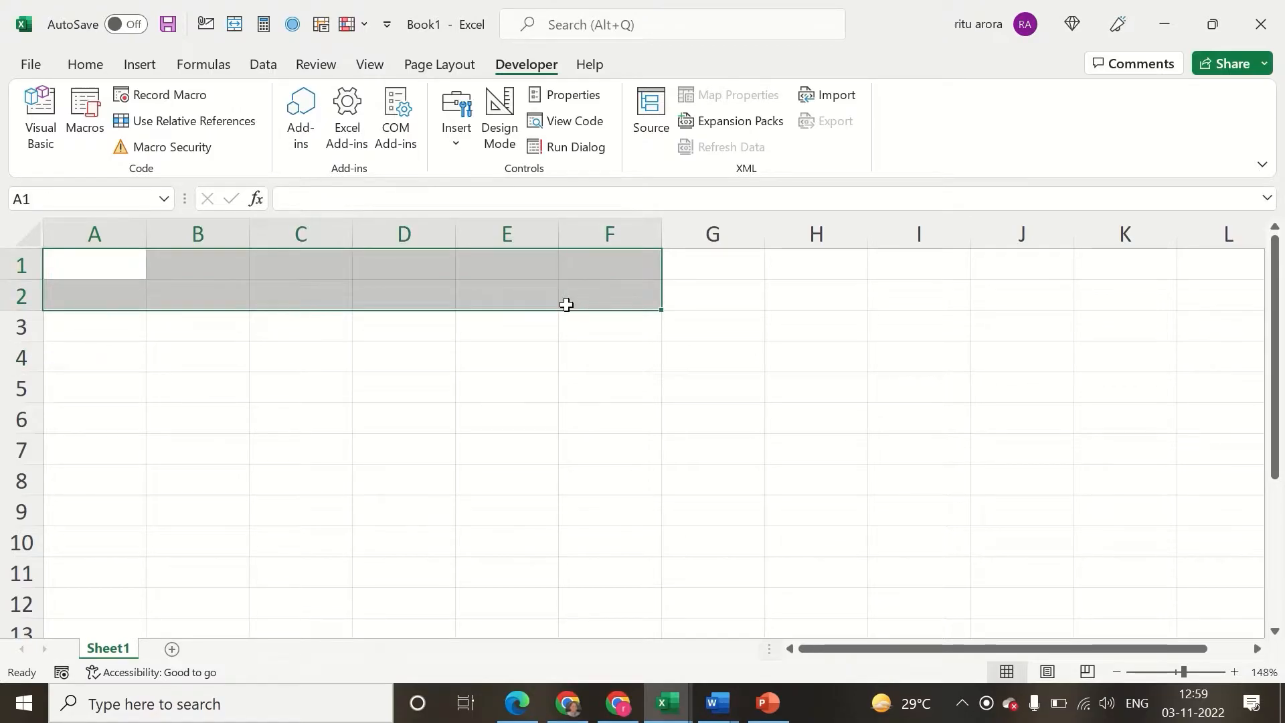
pyautogui.click(128, 268)
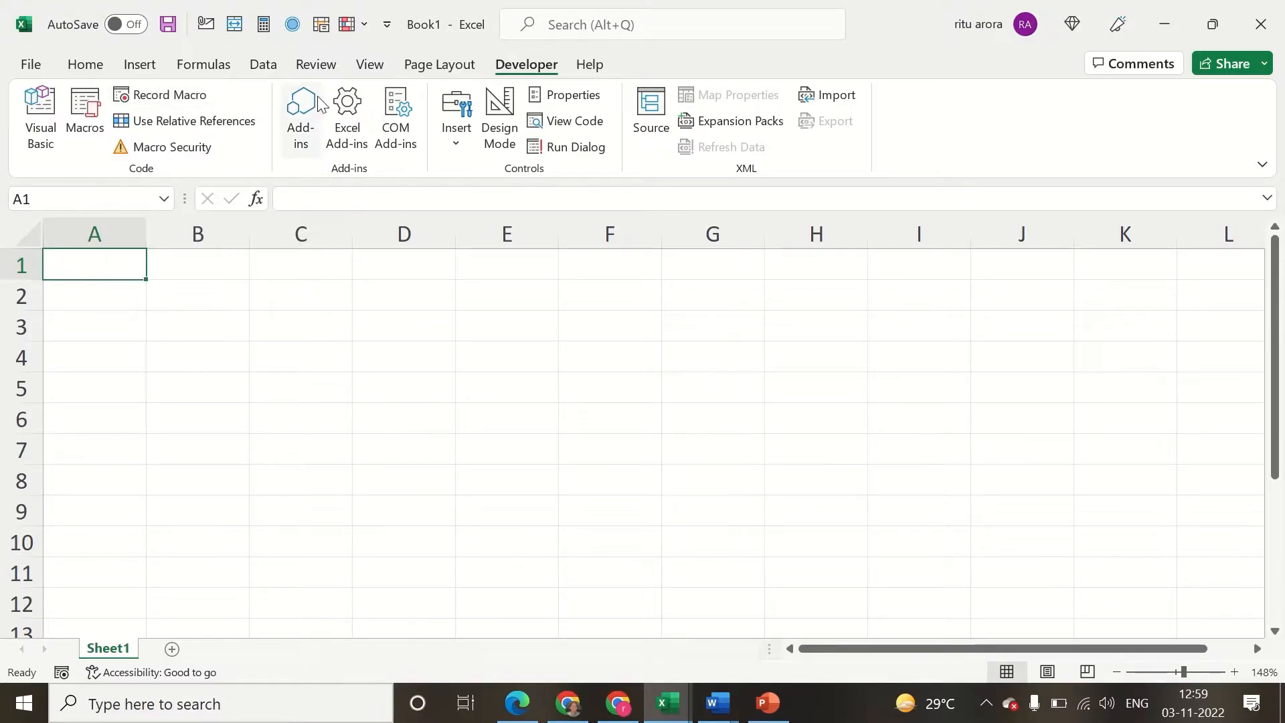
pyautogui.click(367, 64)
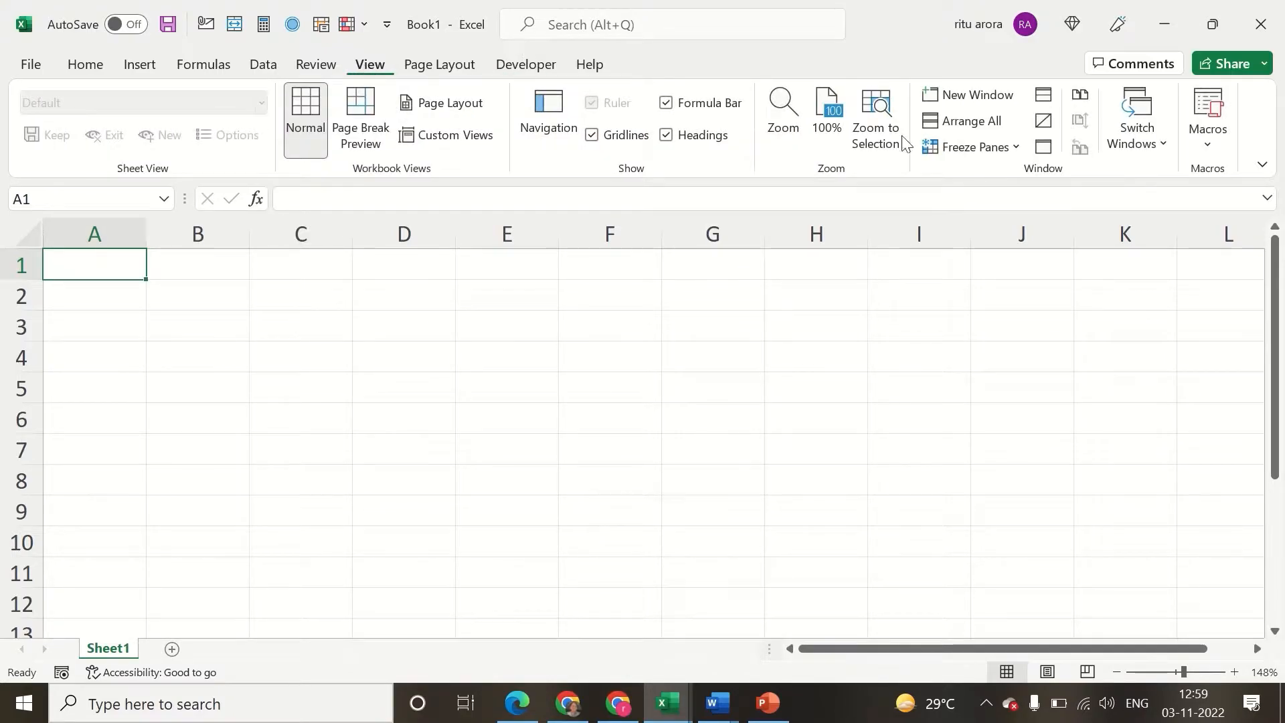
pyautogui.click(1212, 146)
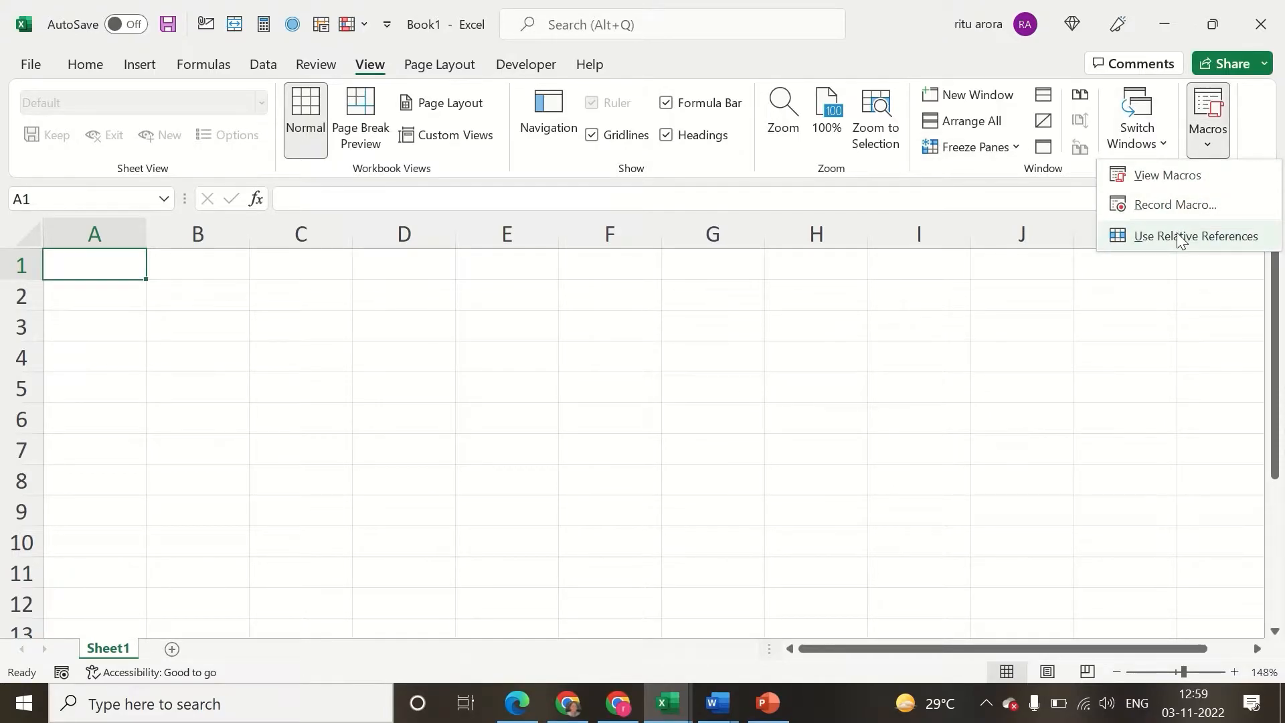
pyautogui.click(135, 285)
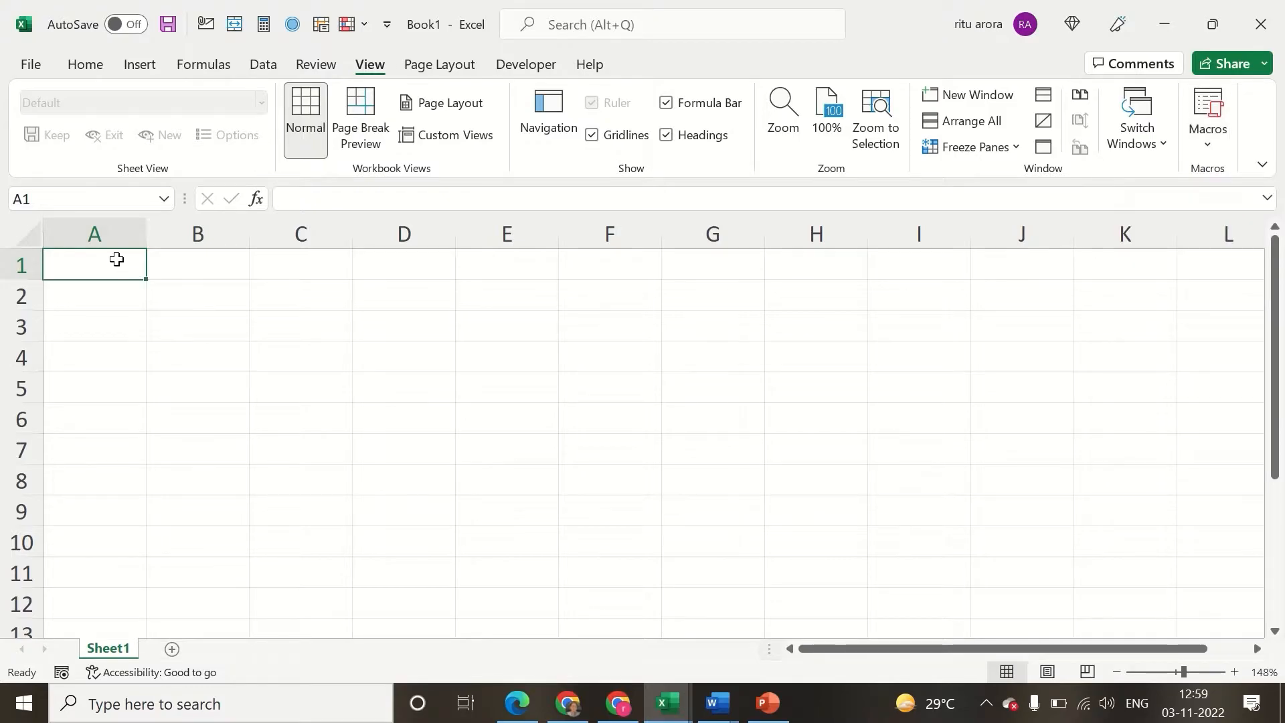
# Step: Set up a new macro recording named Macro1 with the shortcut Ctrl+g, stored in This Workbook
pyautogui.click(520, 63)
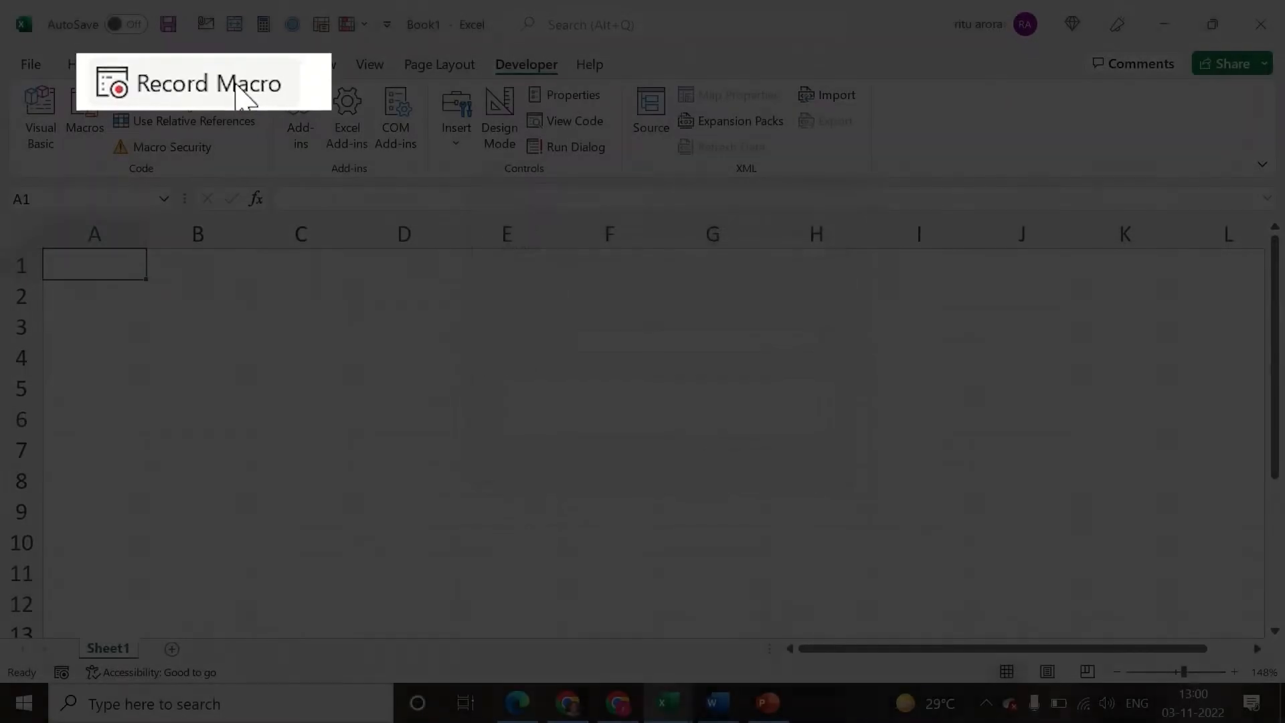
pyautogui.click(175, 97)
pyautogui.moveTo(571, 206); pyautogui.dragTo(493, 230)
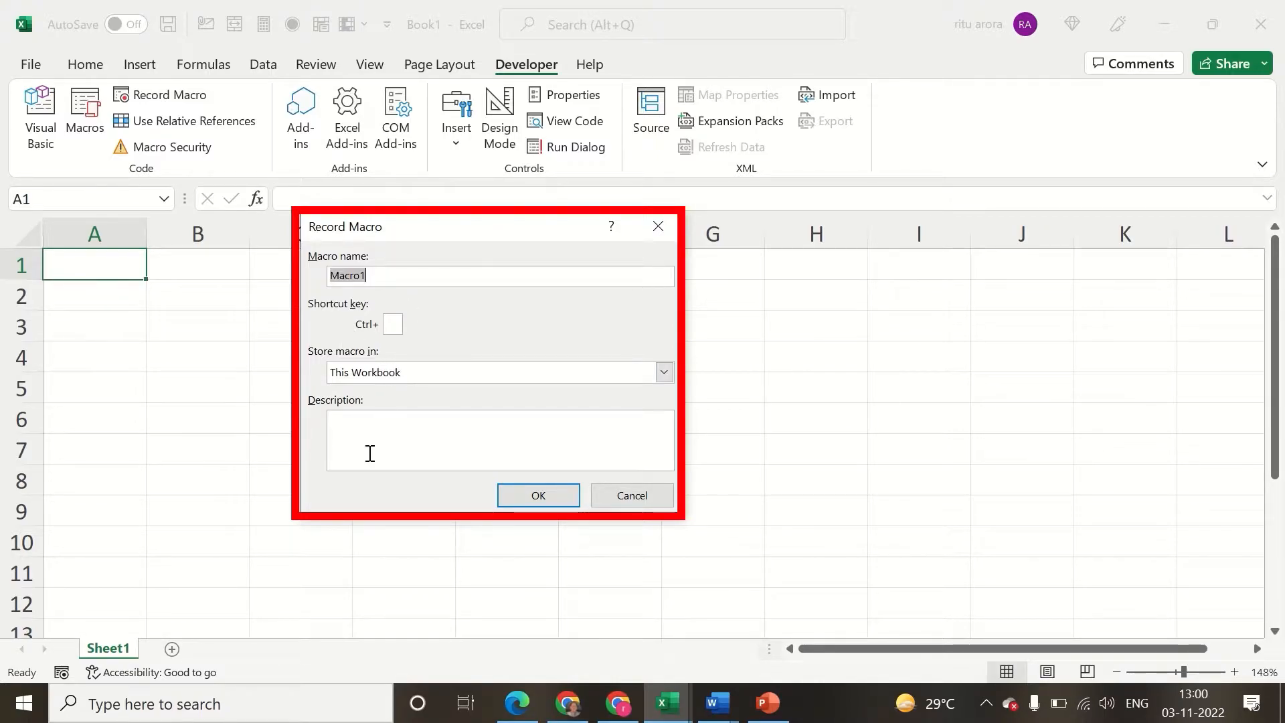
pyautogui.click(383, 276)
pyautogui.click(393, 326)
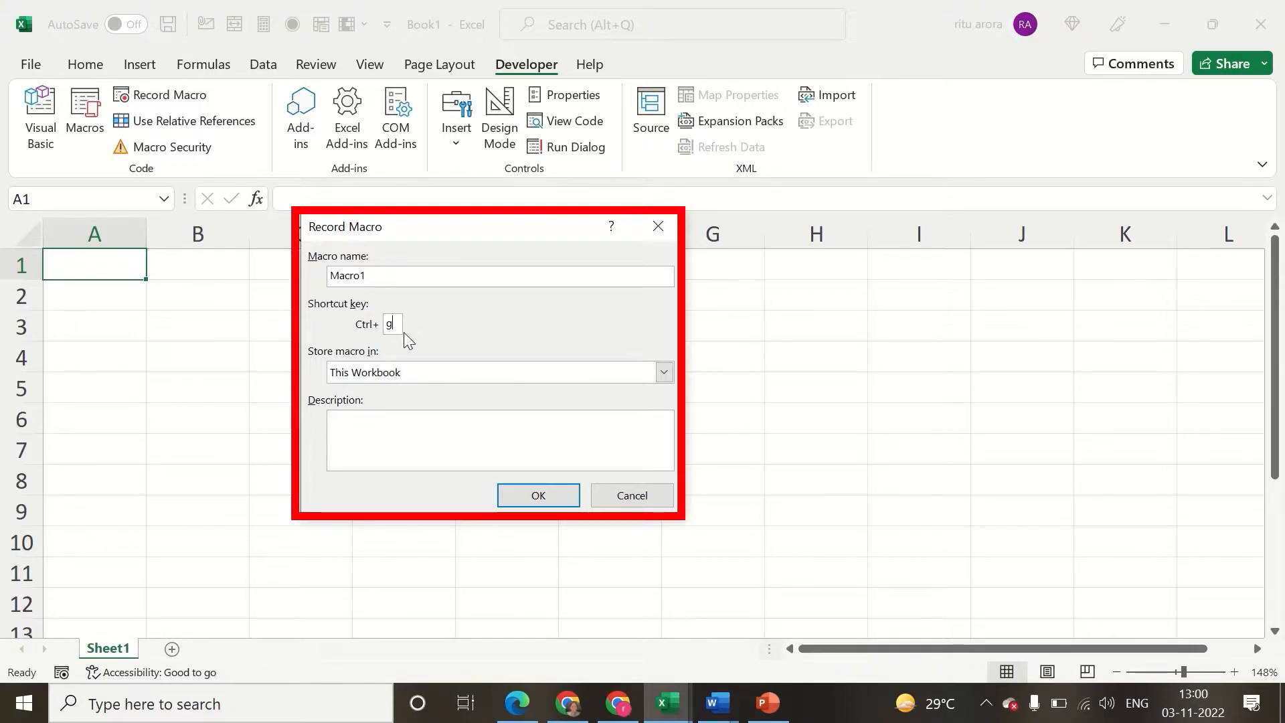
pyautogui.click(360, 377)
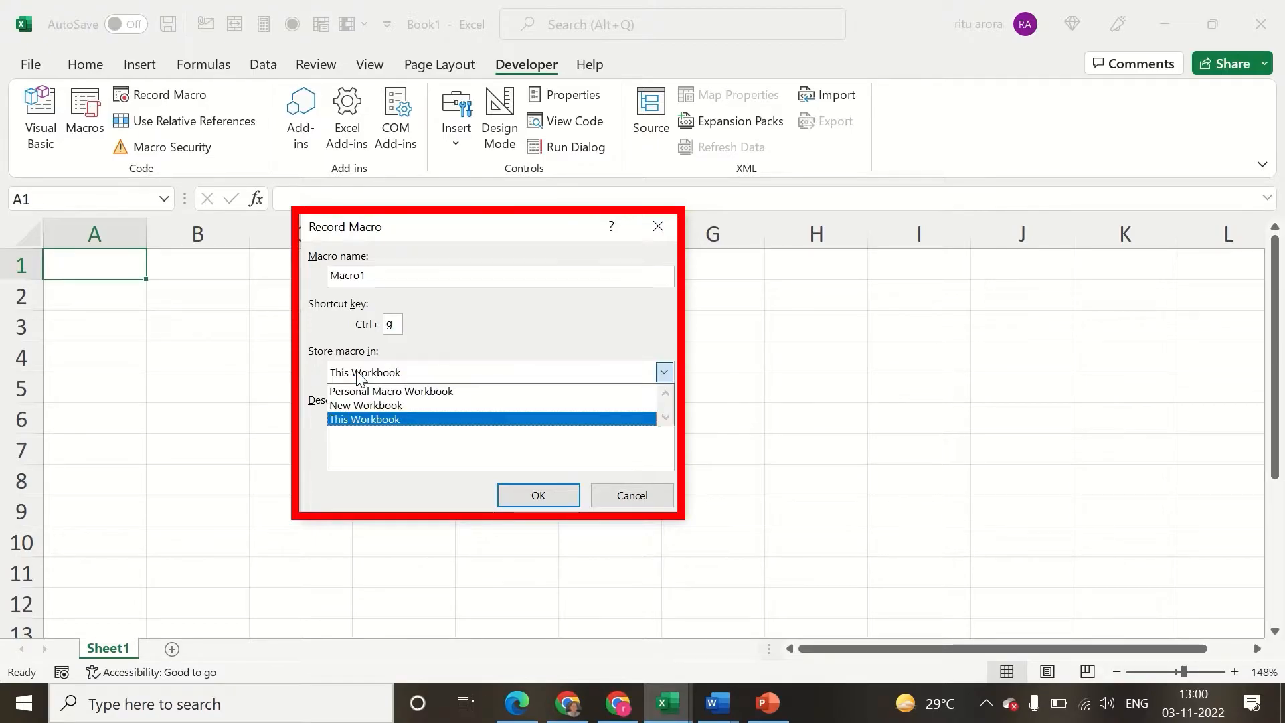
pyautogui.click(355, 418)
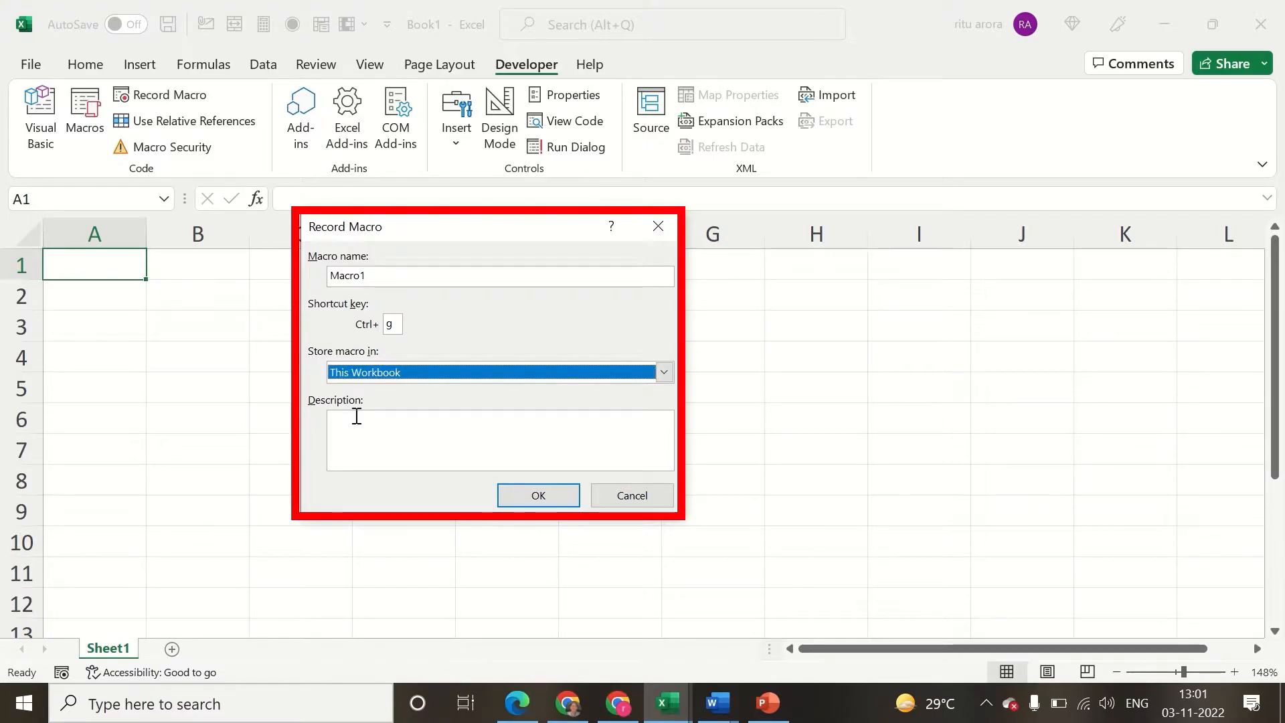
# Step: Add the description "This is my first macro" to the macro and start recording
pyautogui.click(356, 417)
pyautogui.write('T')
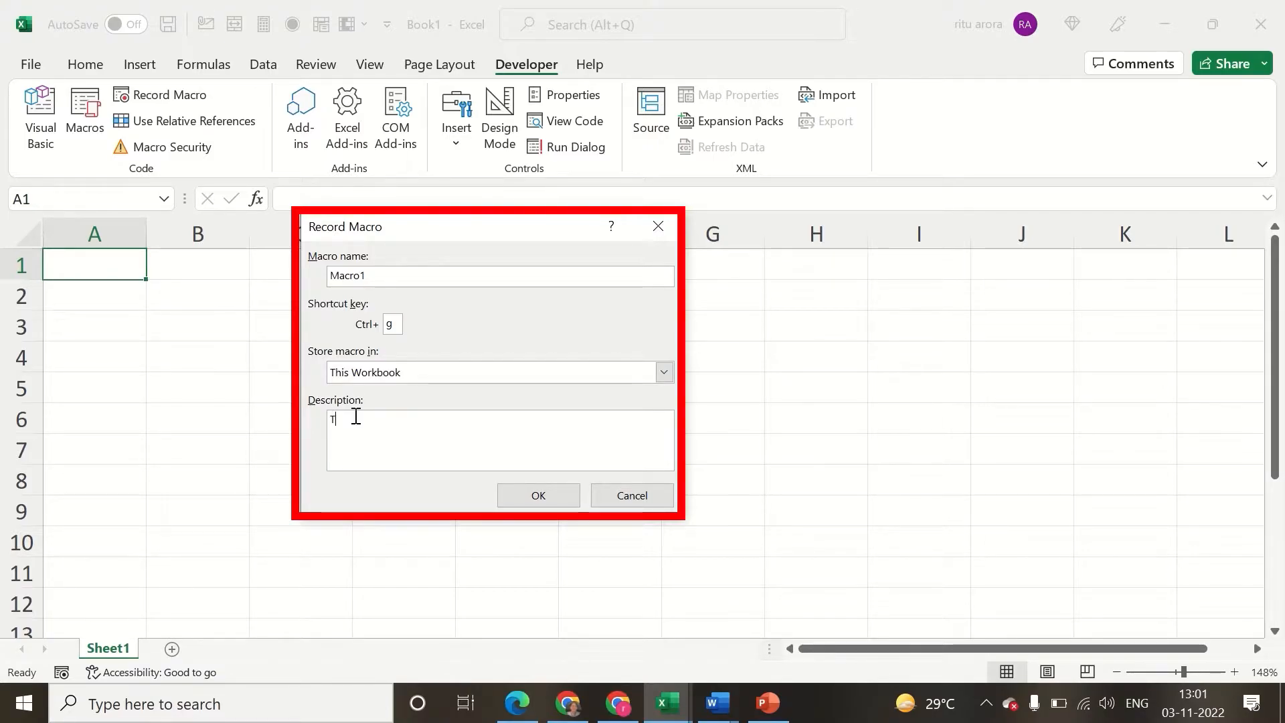
pyautogui.write('his is my fi')
pyautogui.write('rst macro')
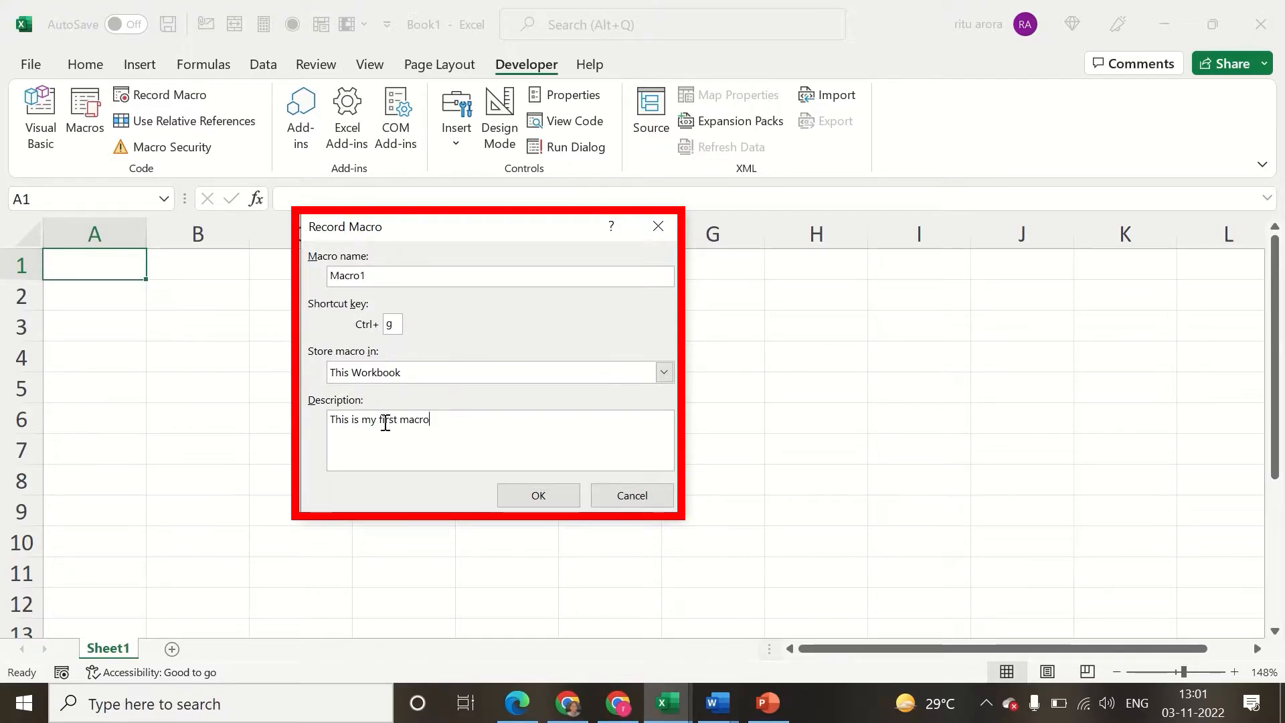
pyautogui.click(534, 497)
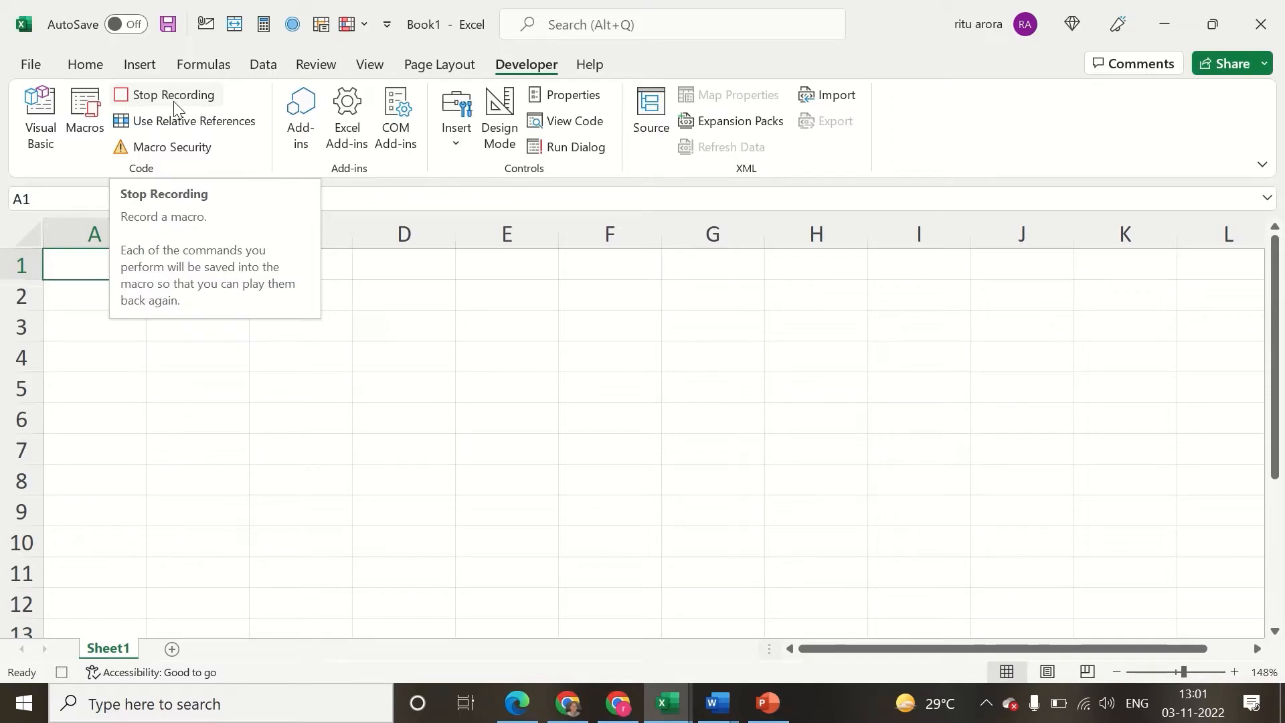
# Step: Enter the column headings Name, Desc, Qty and Rate in cells A1 to D1
pyautogui.click(93, 321)
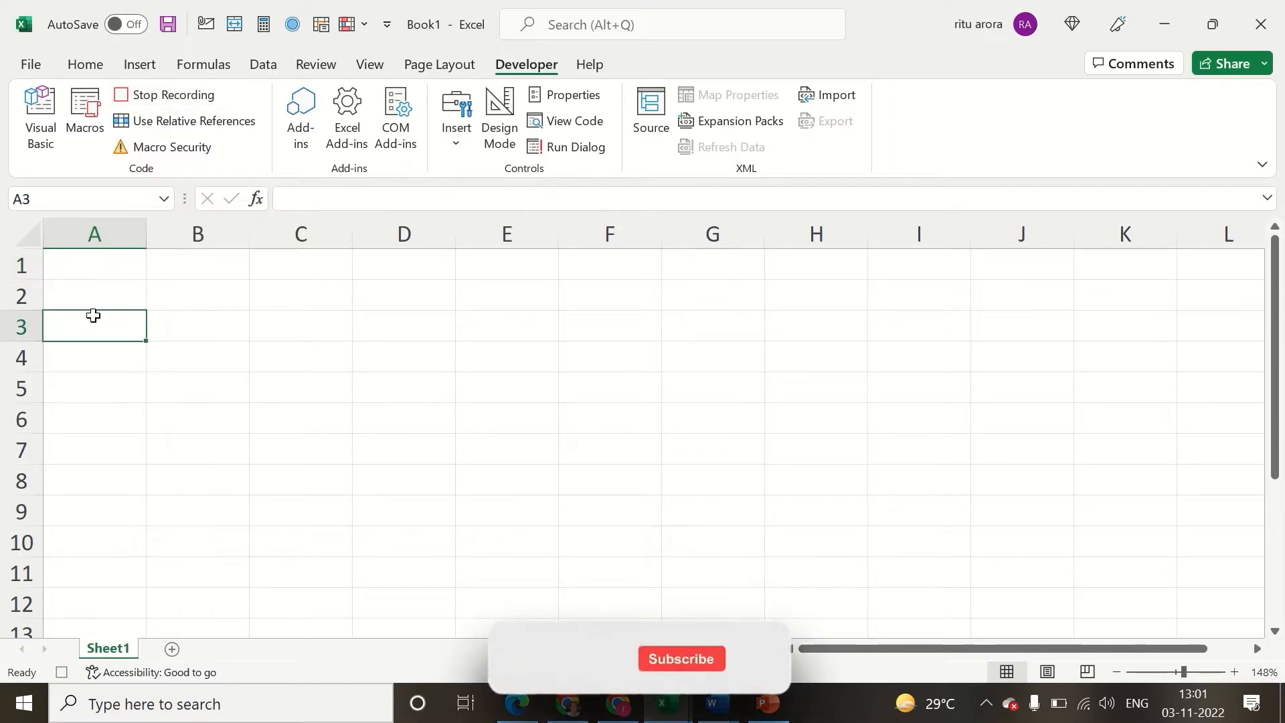
pyautogui.click(96, 271)
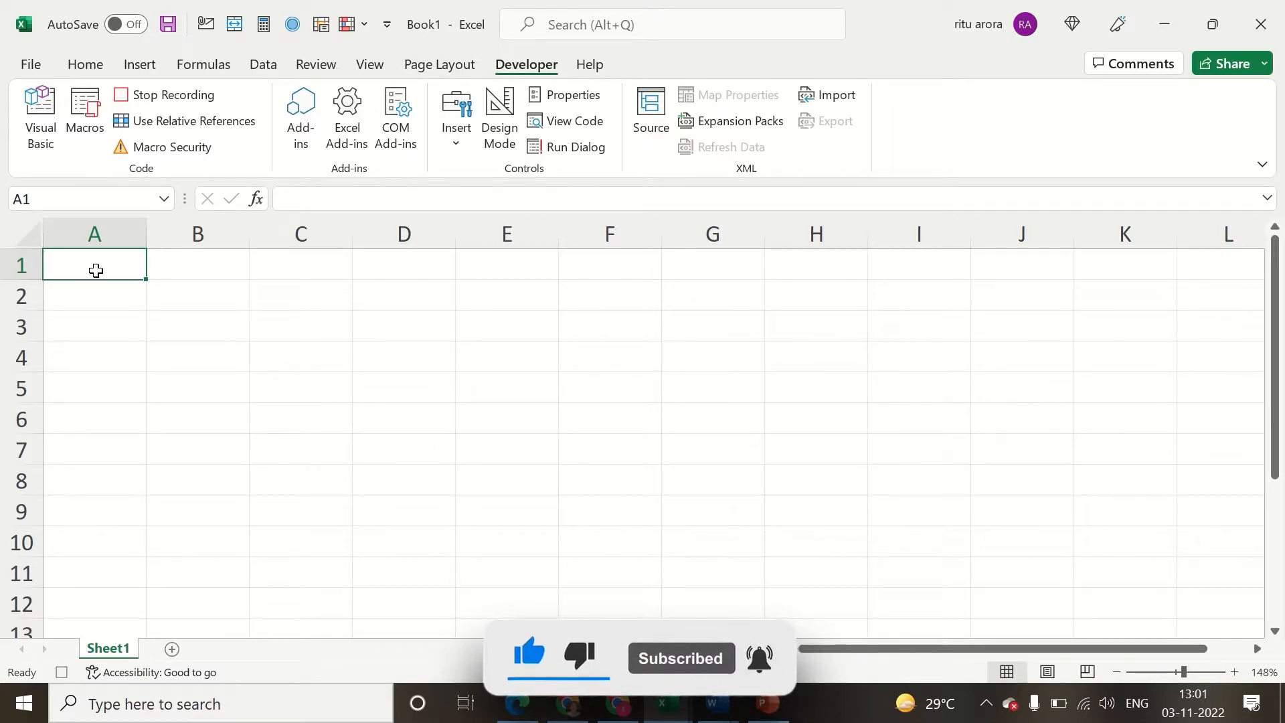
pyautogui.write('Name')
pyautogui.press('Tab')
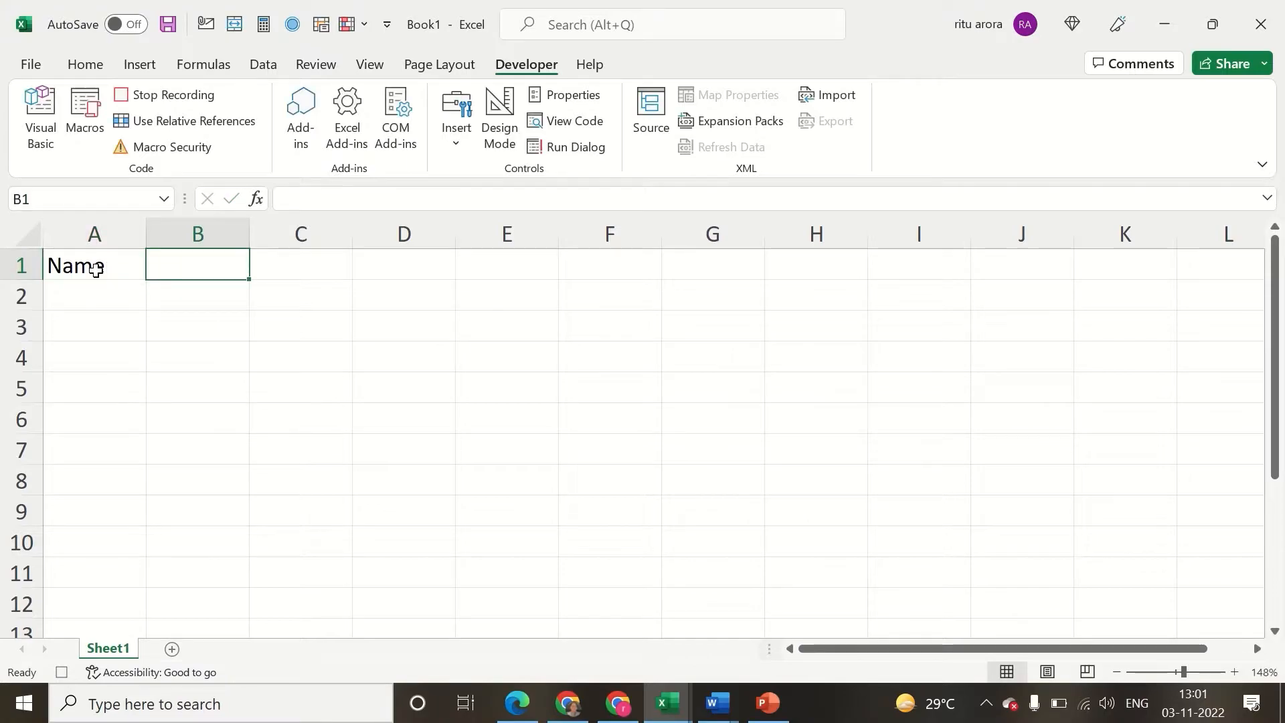
pyautogui.write('Desc')
pyautogui.press('Tab')
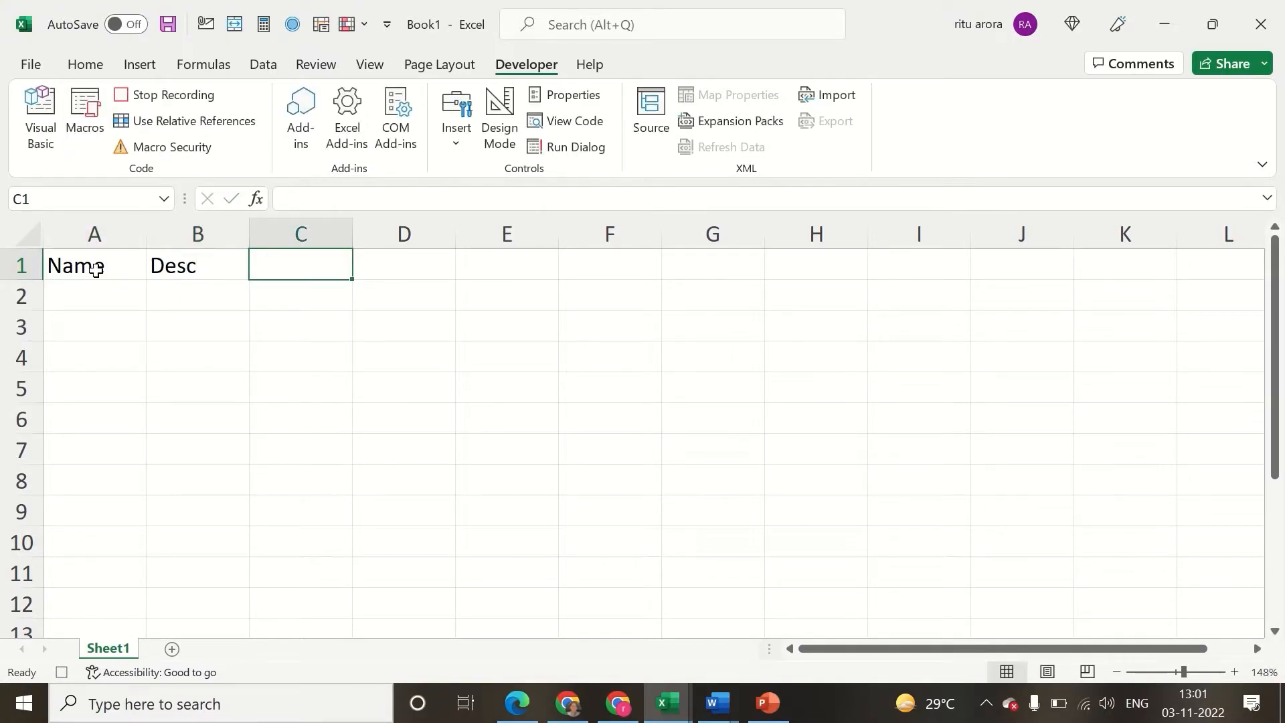
pyautogui.write('Qty')
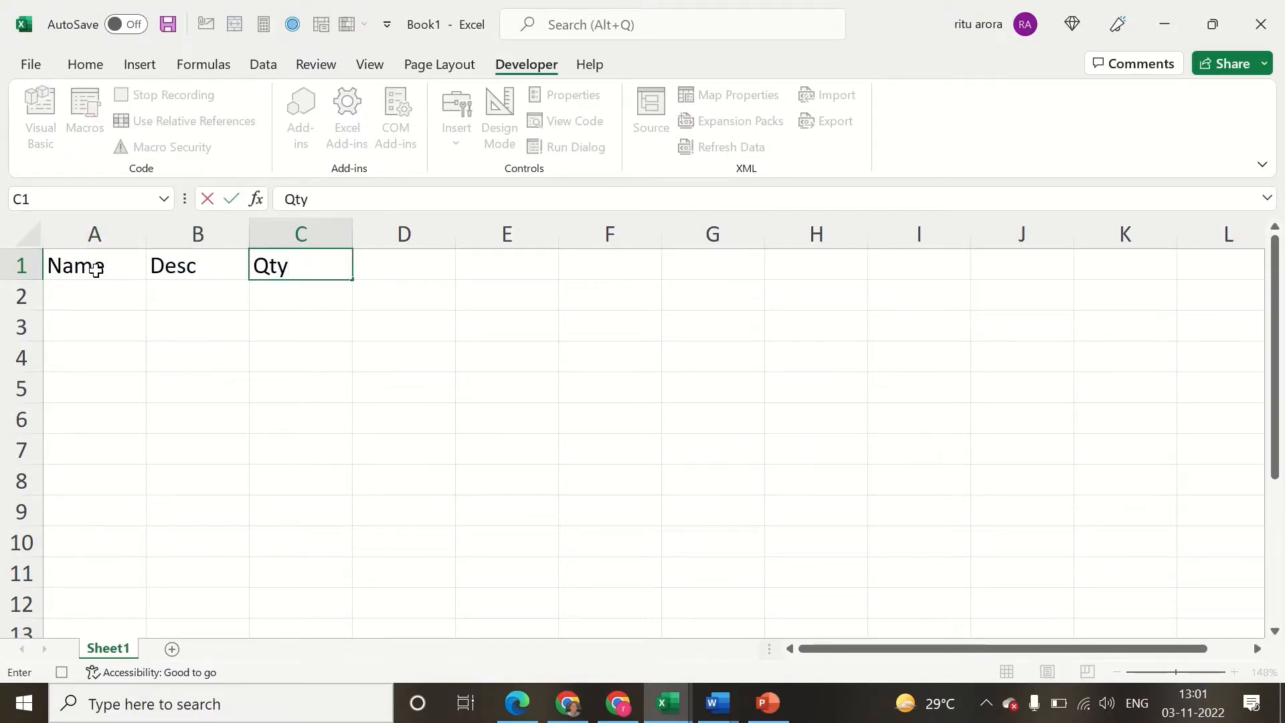
pyautogui.press('Tab')
pyautogui.write('Rate')
pyautogui.press('Return')
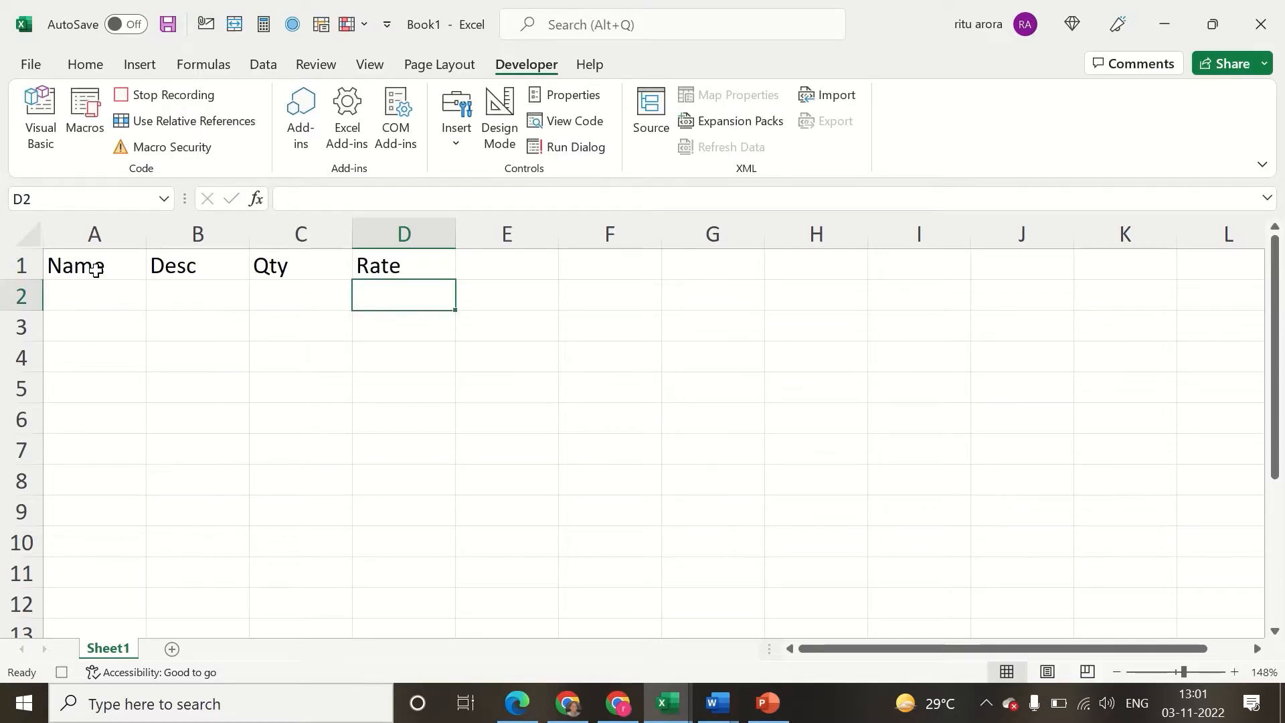
# Step: Apply all borders to the cell range A1 to D5
pyautogui.click(91, 258)
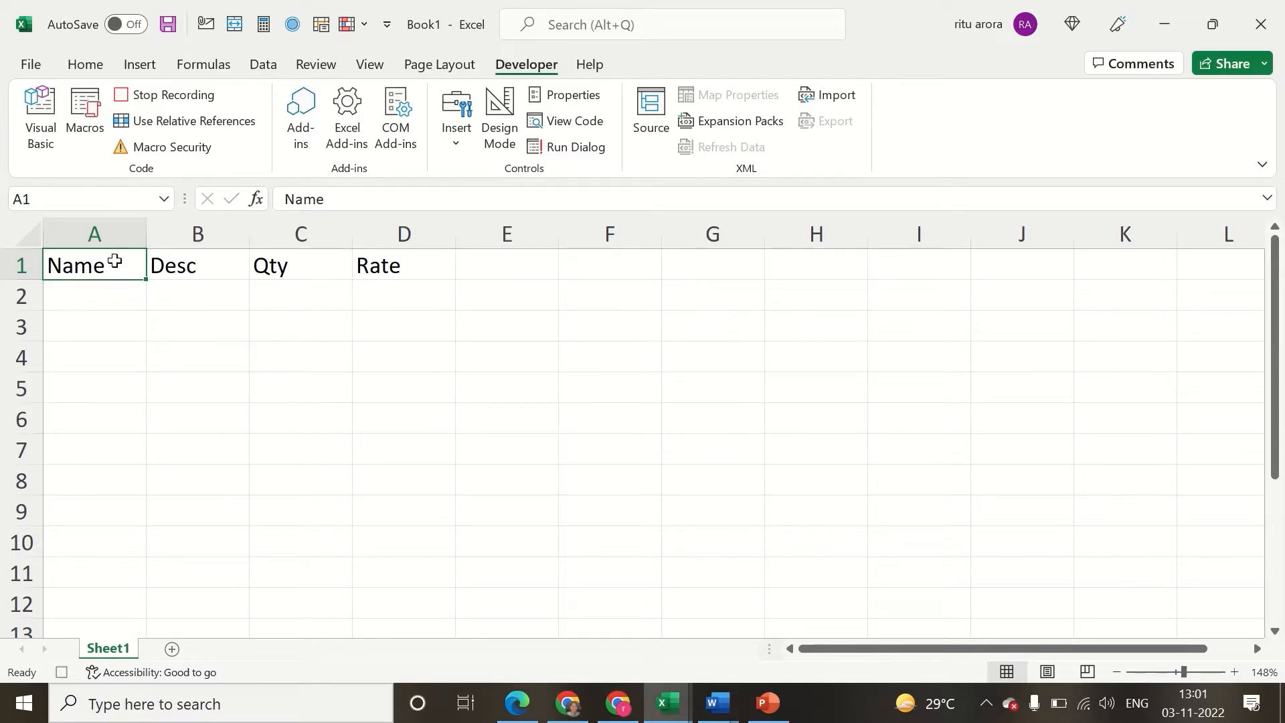
pyautogui.moveTo(115, 261); pyautogui.dragTo(411, 395)
pyautogui.click(95, 67)
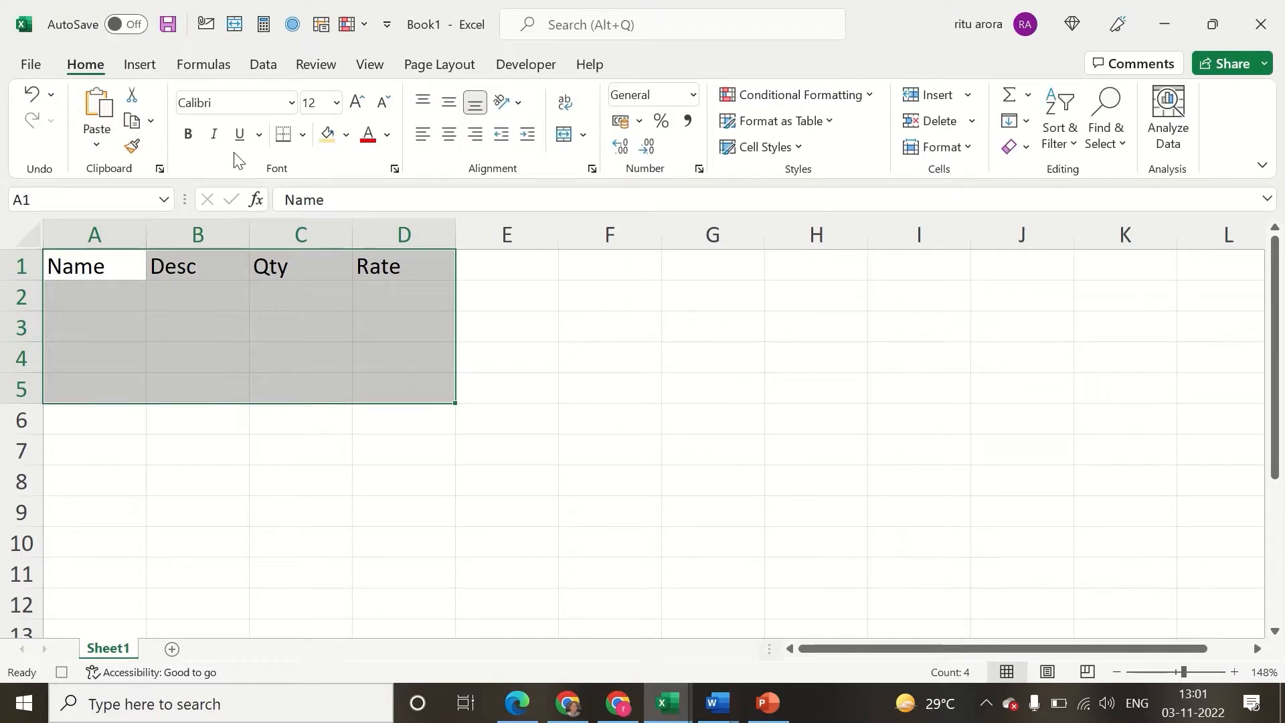
pyautogui.click(304, 143)
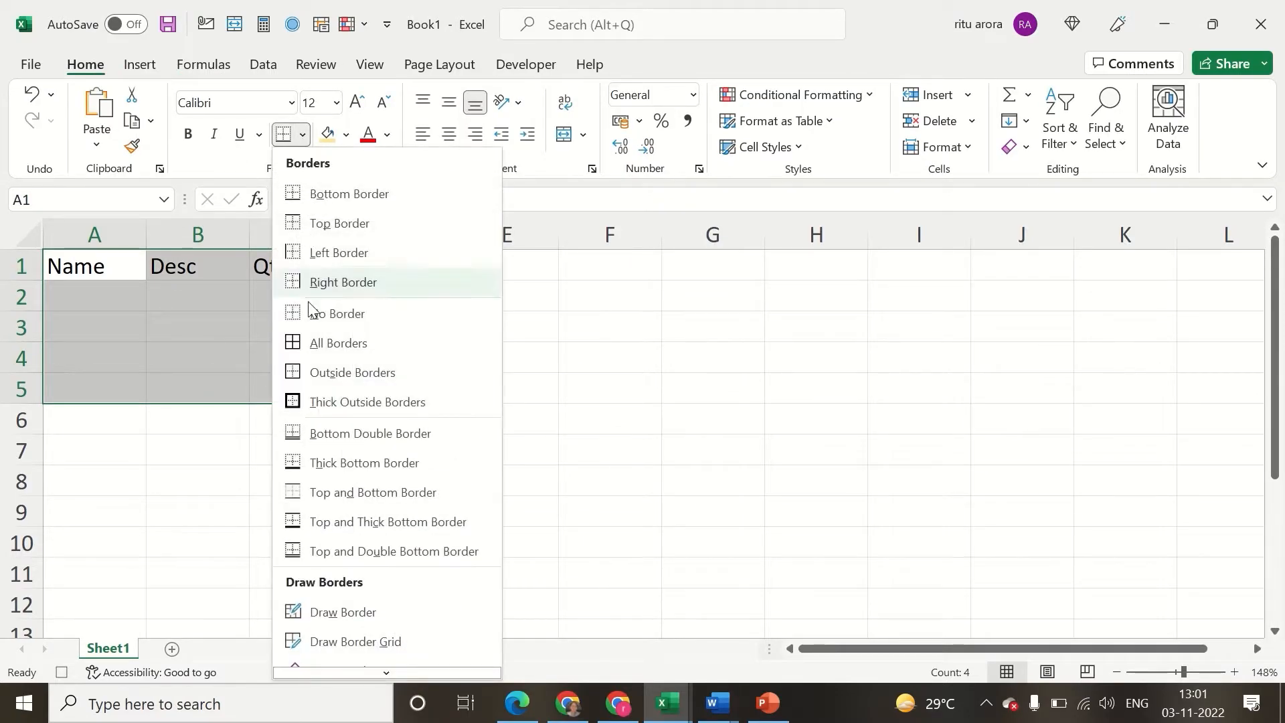
pyautogui.click(309, 341)
# Step: Insert a row above the headings and merge and center cells A1 to D1 in it
pyautogui.click(103, 269)
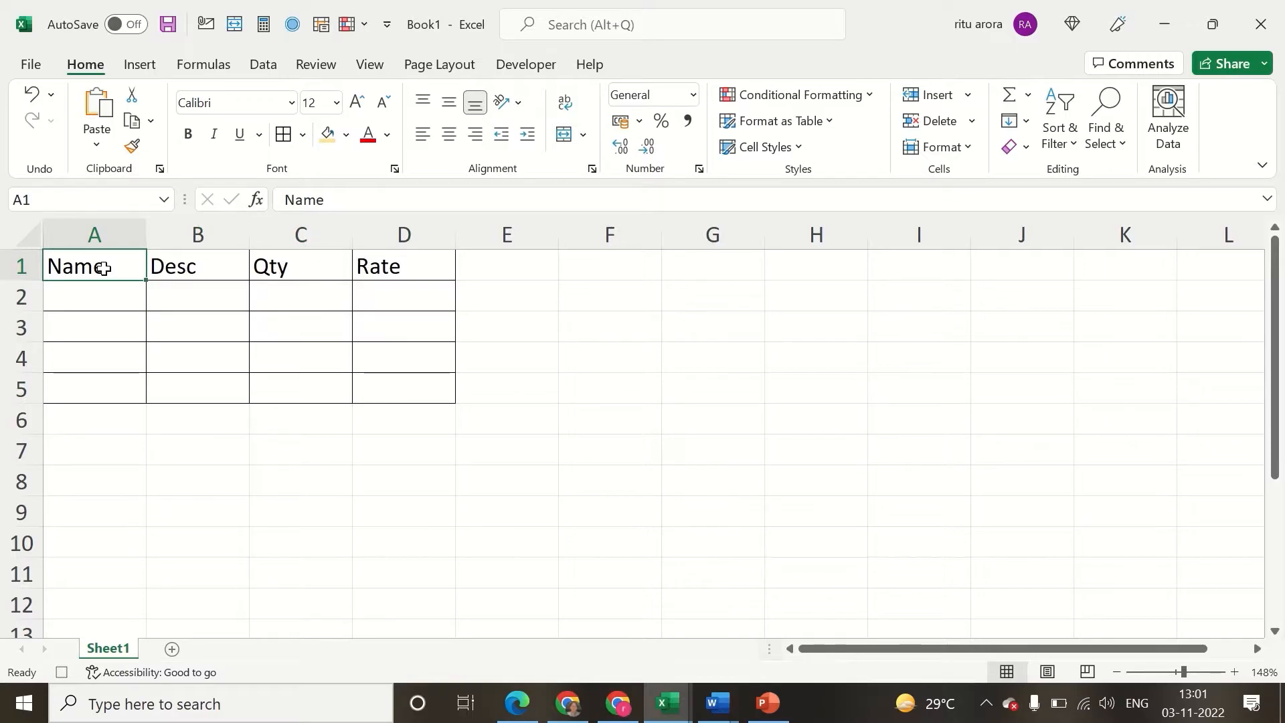
pyautogui.hotkey('alt', 'i')
pyautogui.press('r')
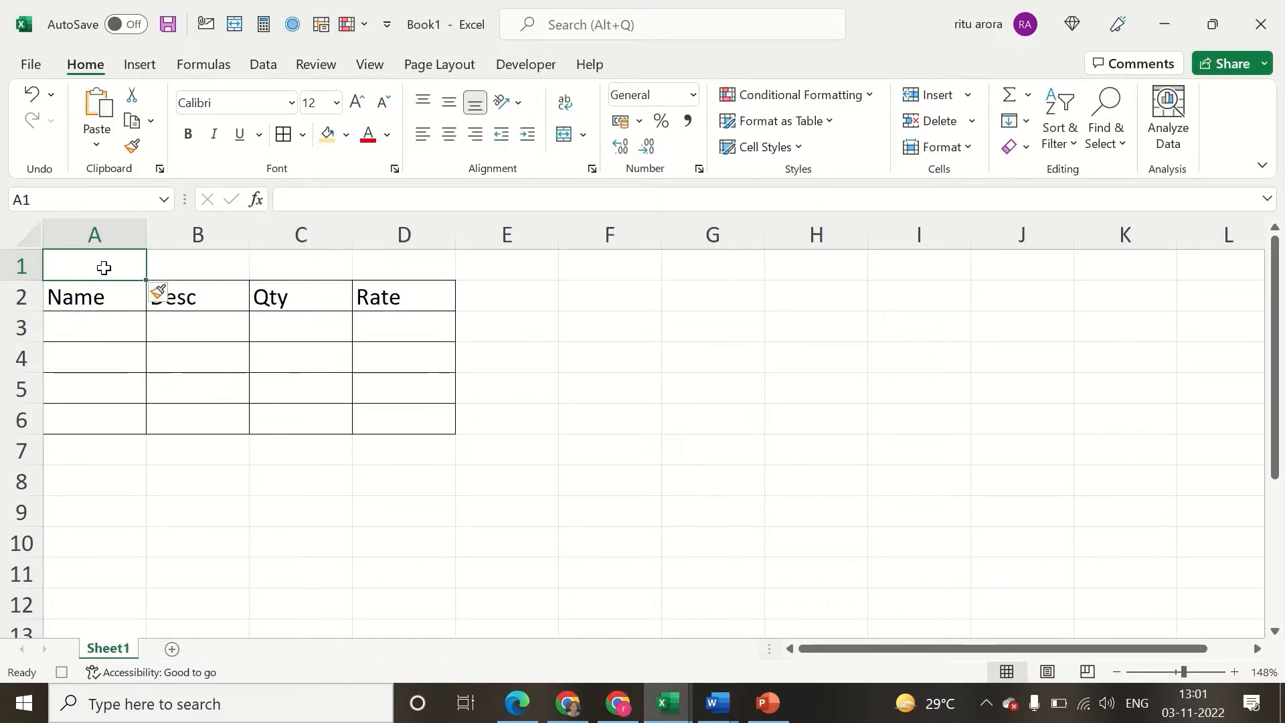
pyautogui.hotkey('shift', 'Right')
pyautogui.hotkey('shift', 'Right')
pyautogui.hotkey('shift', 'Right')
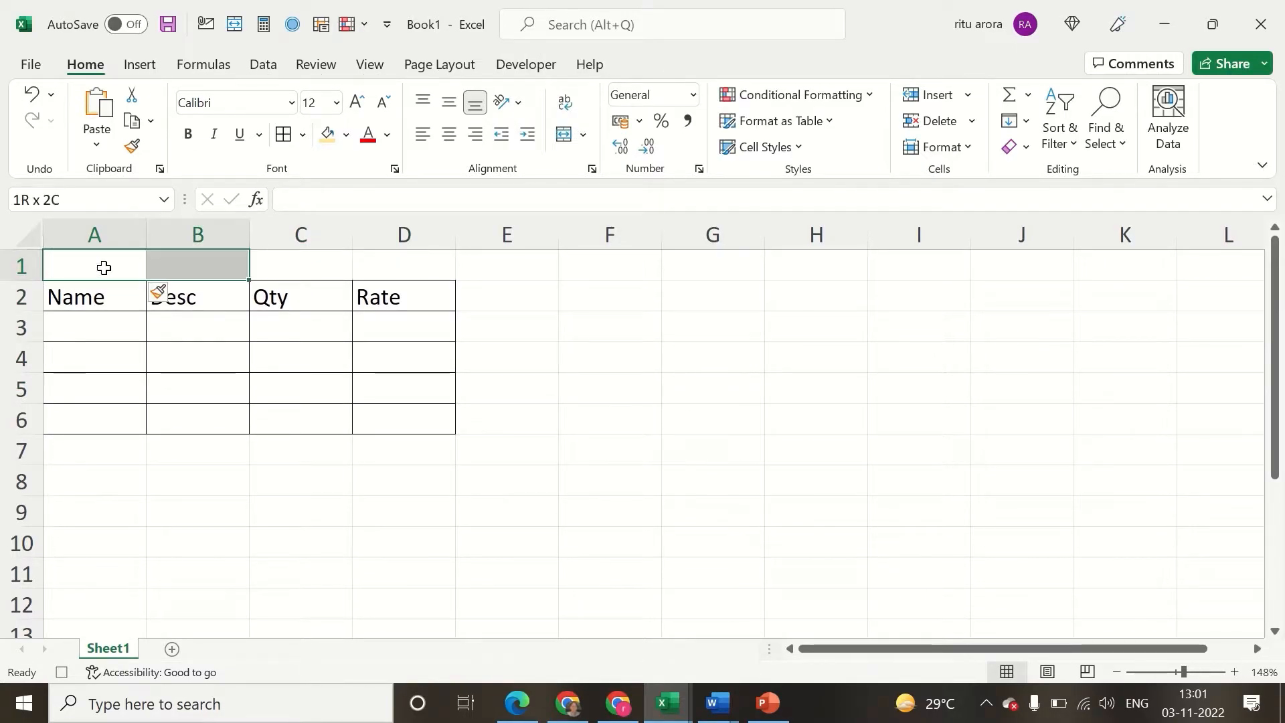
pyautogui.hotkey('alt', 'h')
pyautogui.press('m')
pyautogui.press('c')
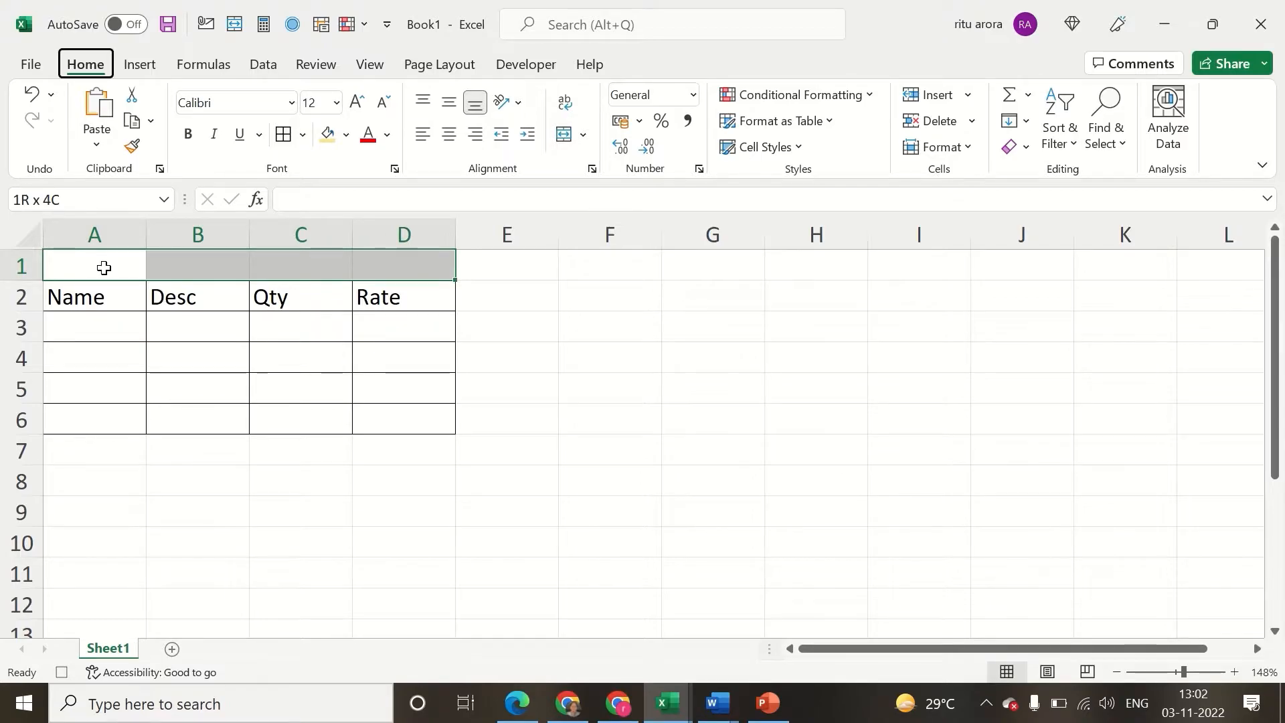
# Step: Enter the title "ABC Ltd" in the merged cell above the headings
pyautogui.write('AbC')
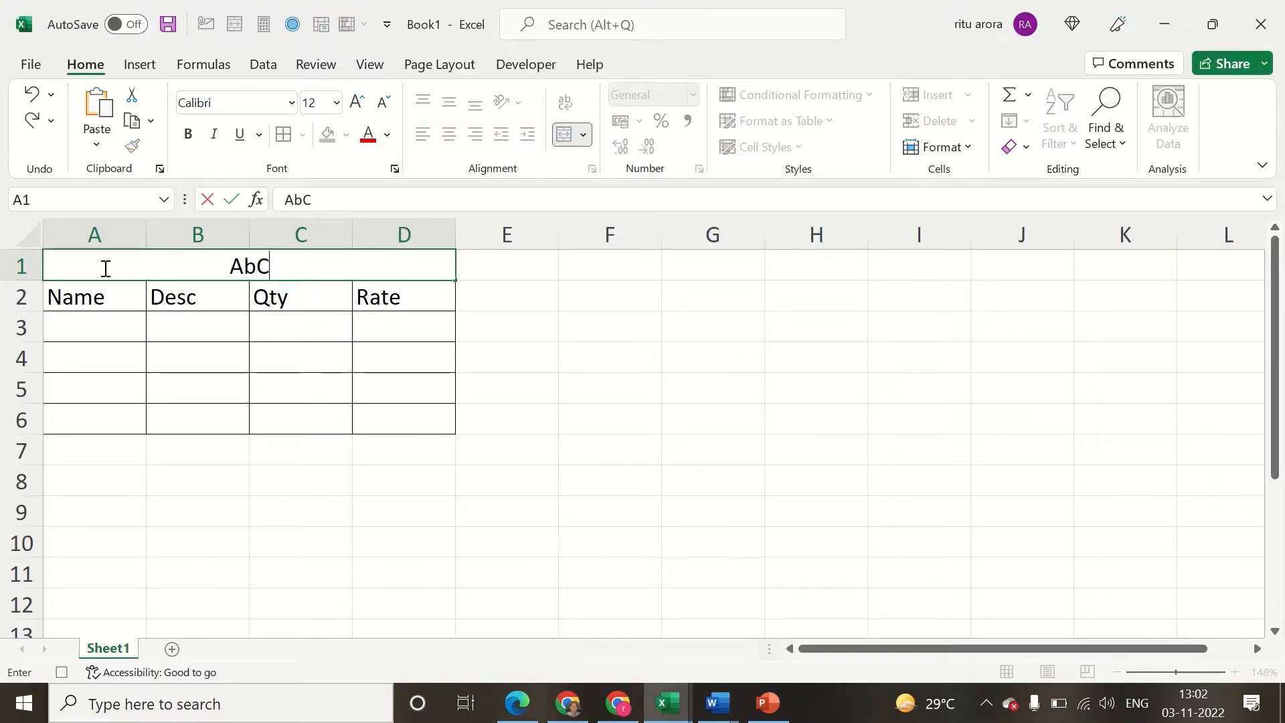
pyautogui.press('BackSpace')
pyautogui.press('BackSpace')
pyautogui.write('BCT')
pyautogui.press('BackSpace')
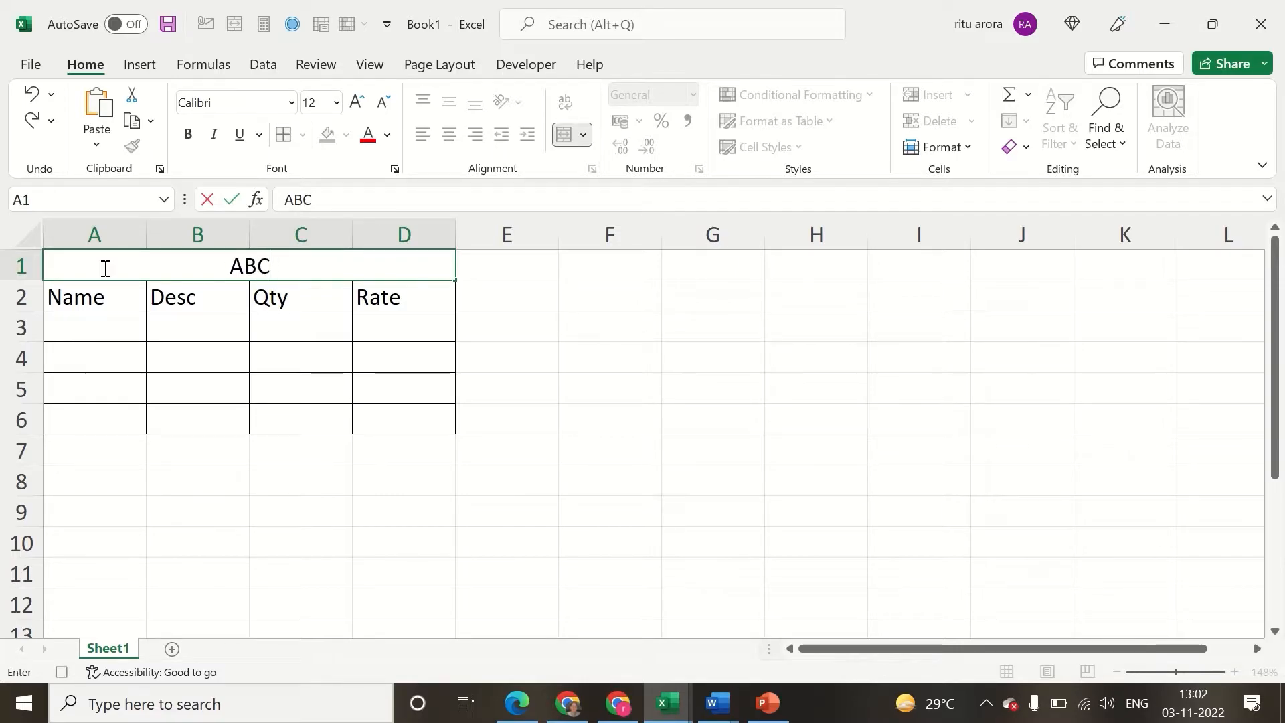
pyautogui.write('Ltd')
pyautogui.press('Return')
pyautogui.click(104, 268)
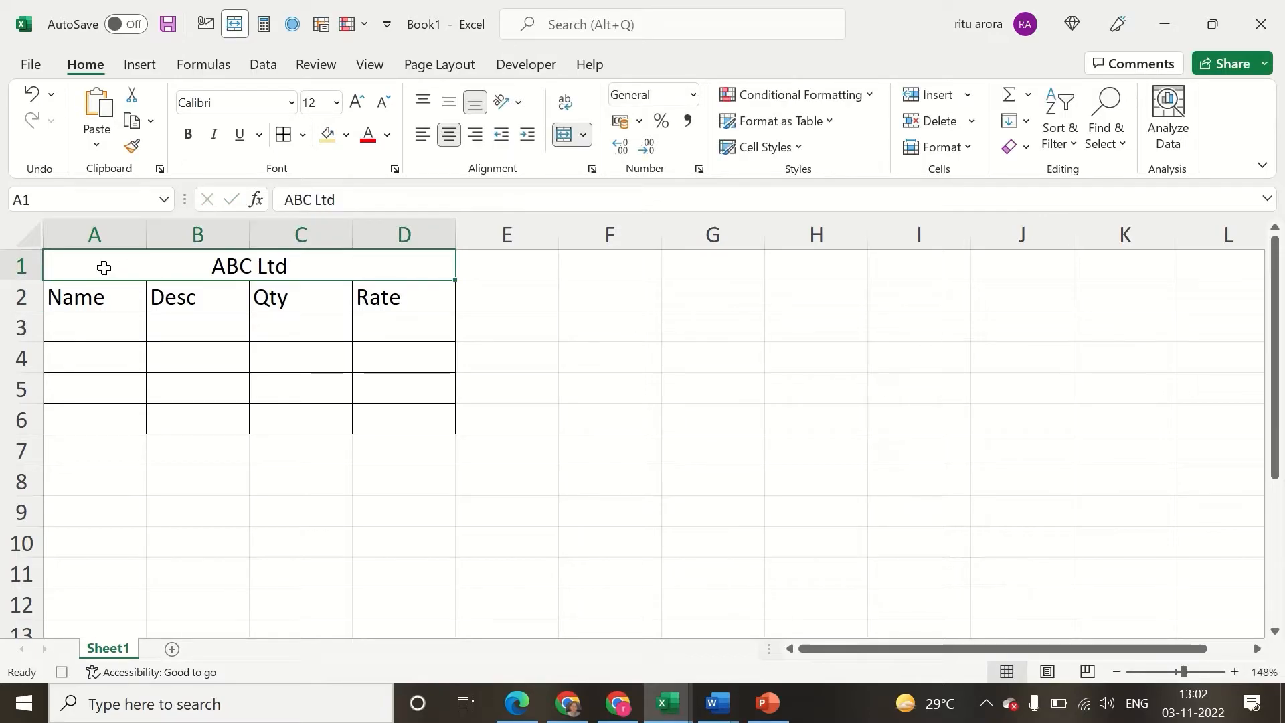
# Step: Select cell A6 and stop recording the macro
pyautogui.click(104, 419)
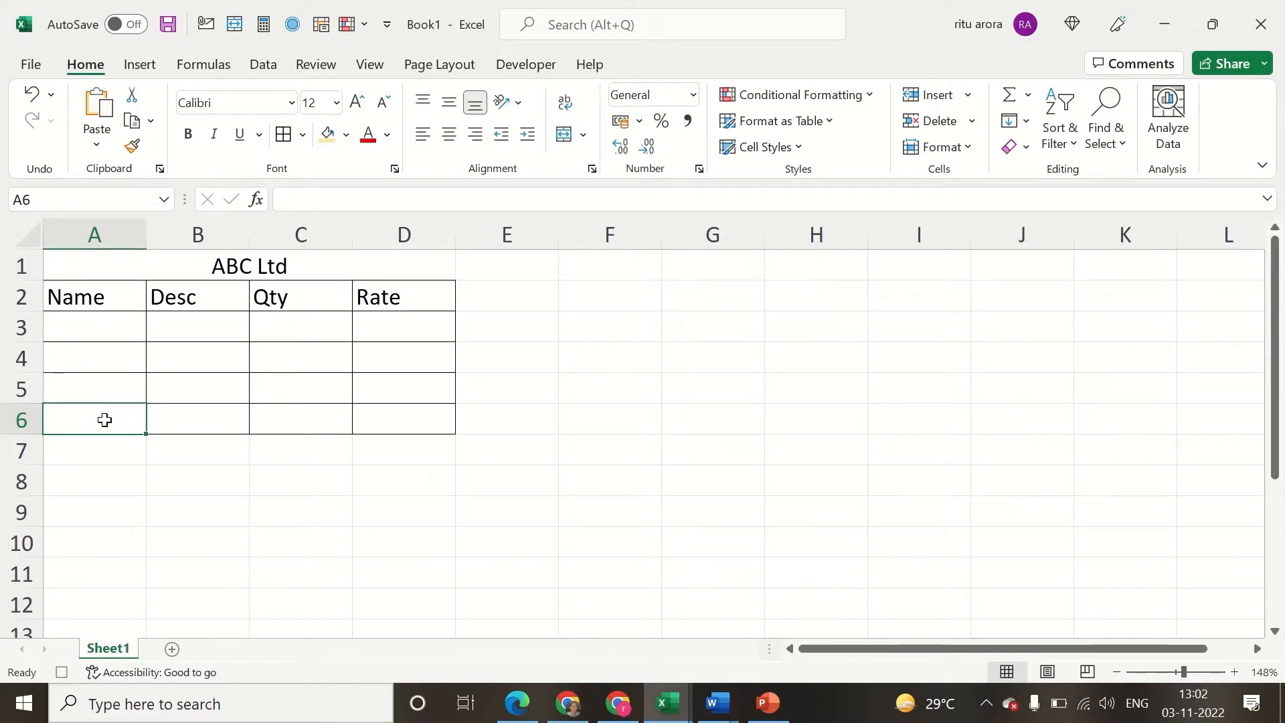
pyautogui.click(527, 64)
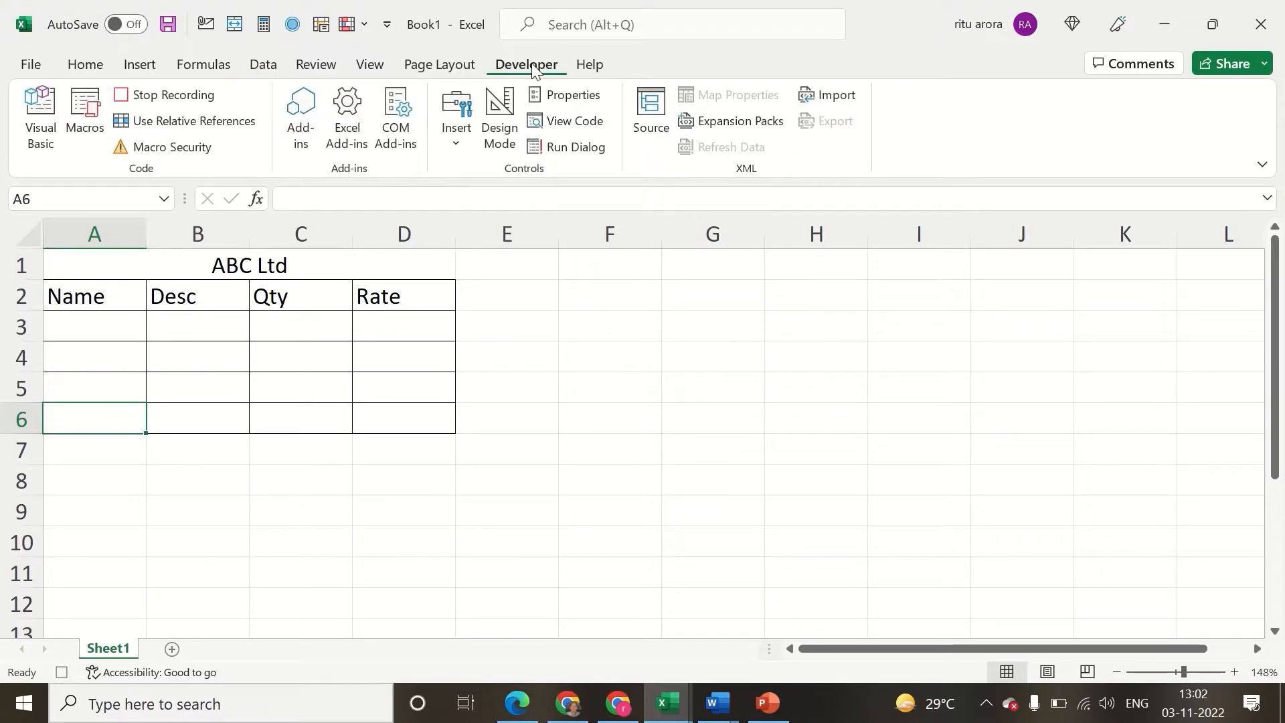
pyautogui.click(168, 99)
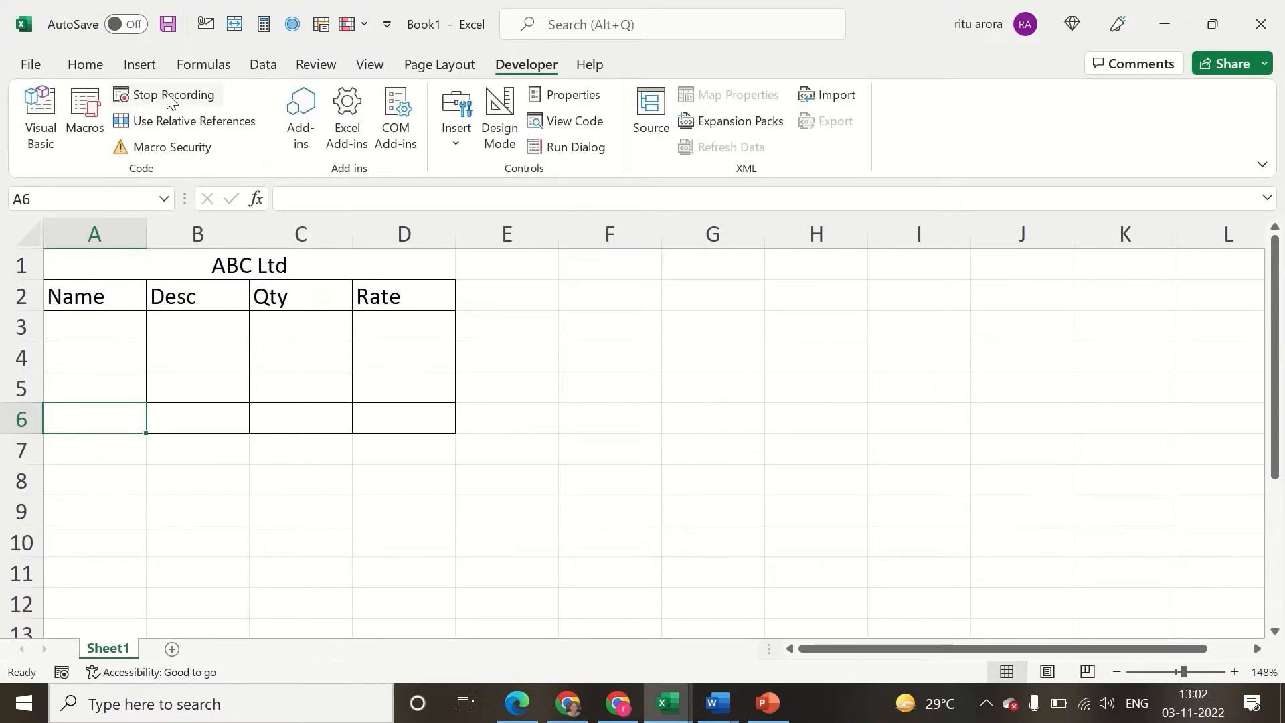
pyautogui.click(112, 446)
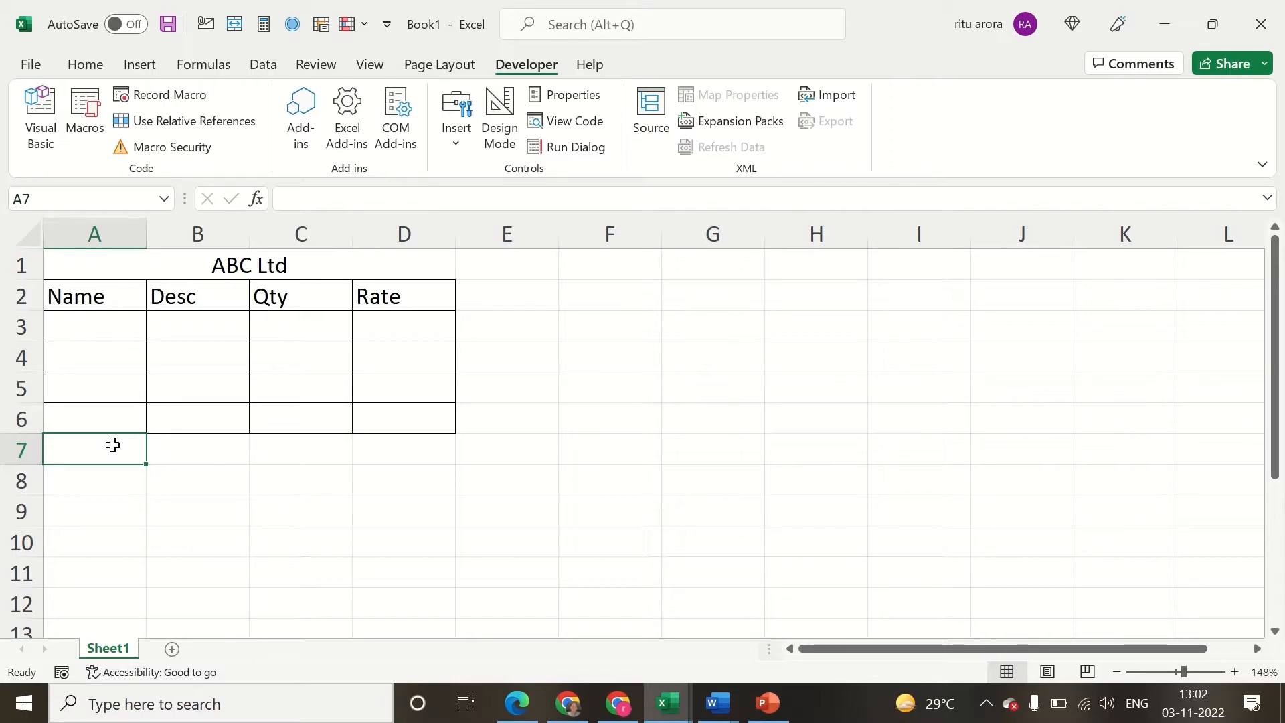
pyautogui.click(108, 407)
pyautogui.click(126, 348)
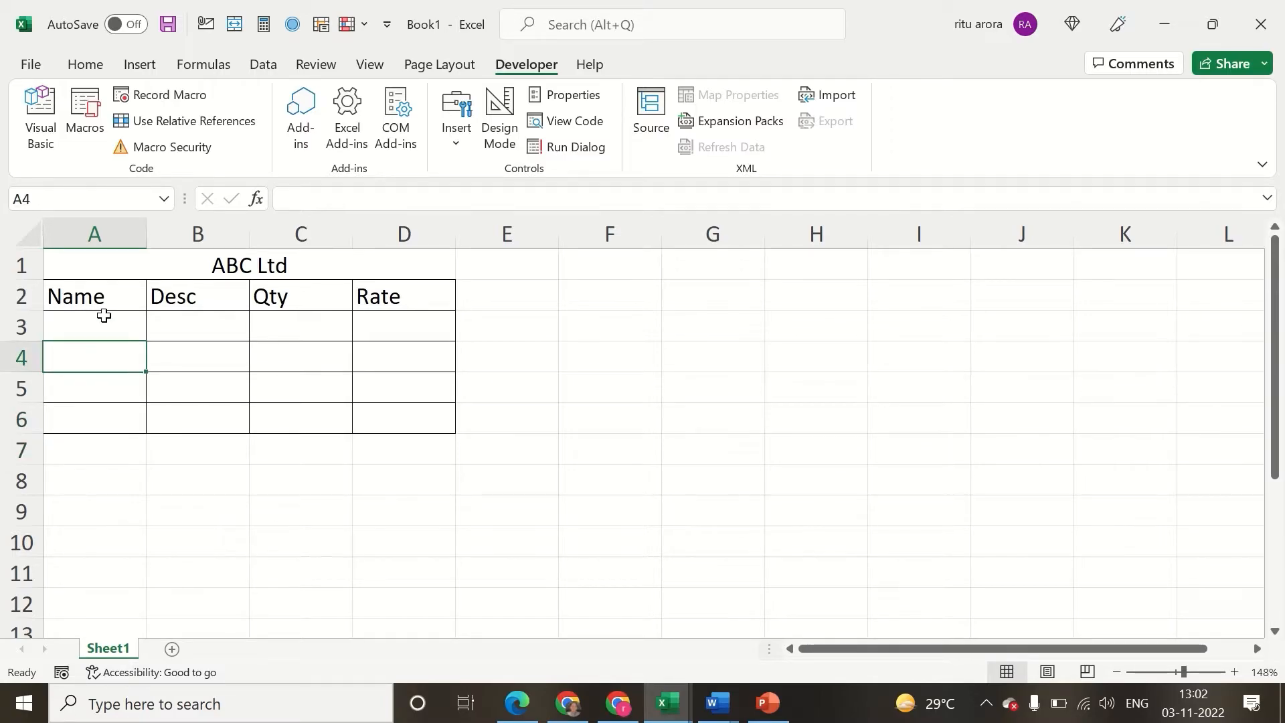
pyautogui.click(104, 318)
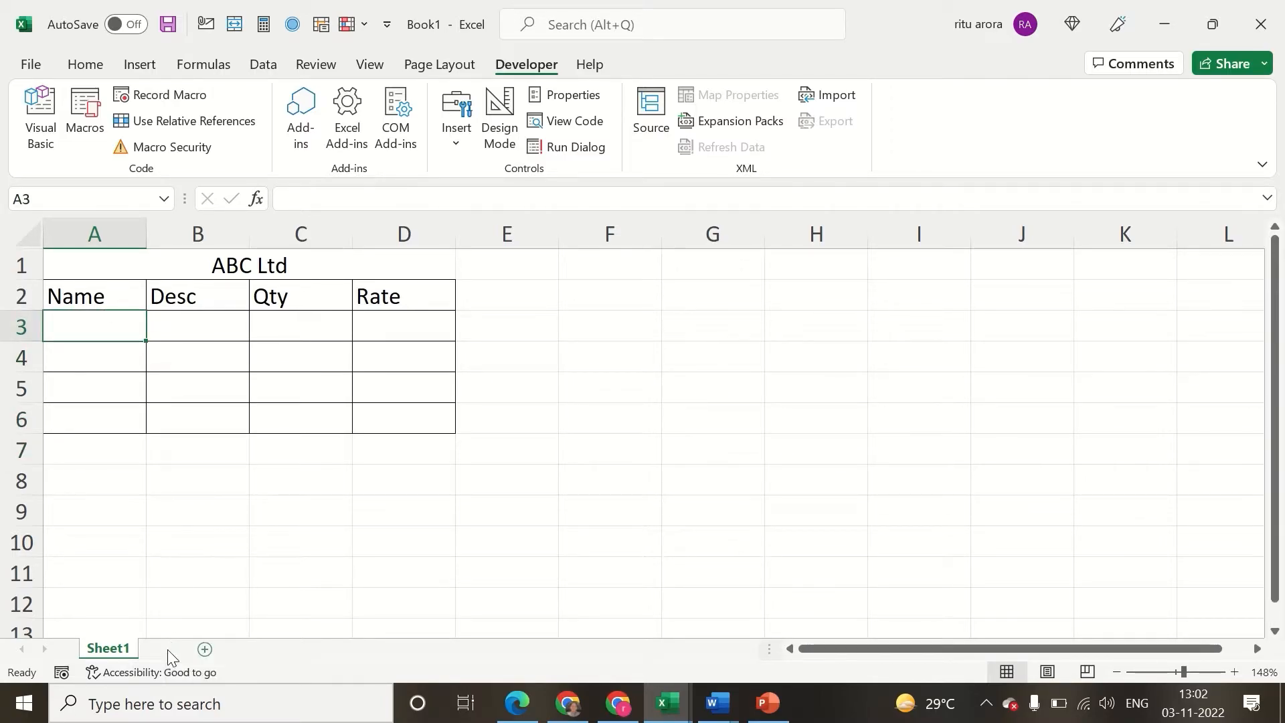
# Step: Add a new worksheet after Sheet1, run Macro1 on it and check the title, headings and bordered range
pyautogui.click(170, 650)
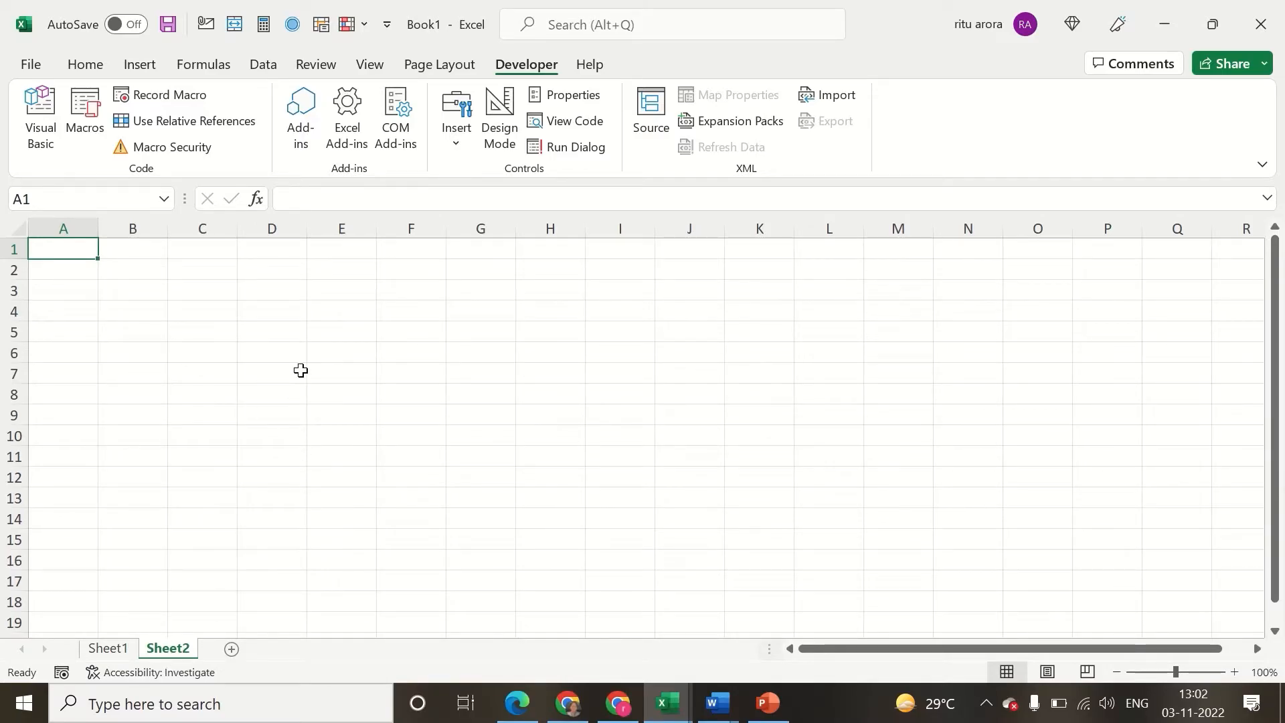
pyautogui.hotkey('ctrl', 'm')
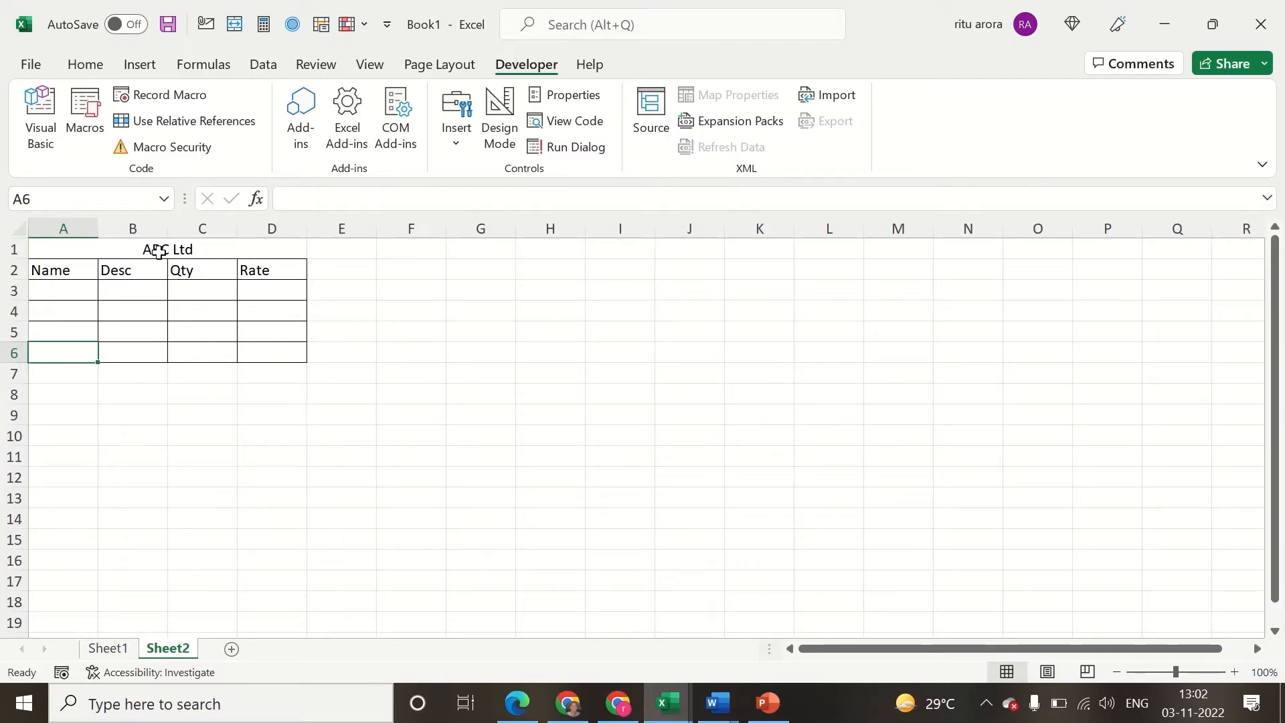
pyautogui.click(158, 252)
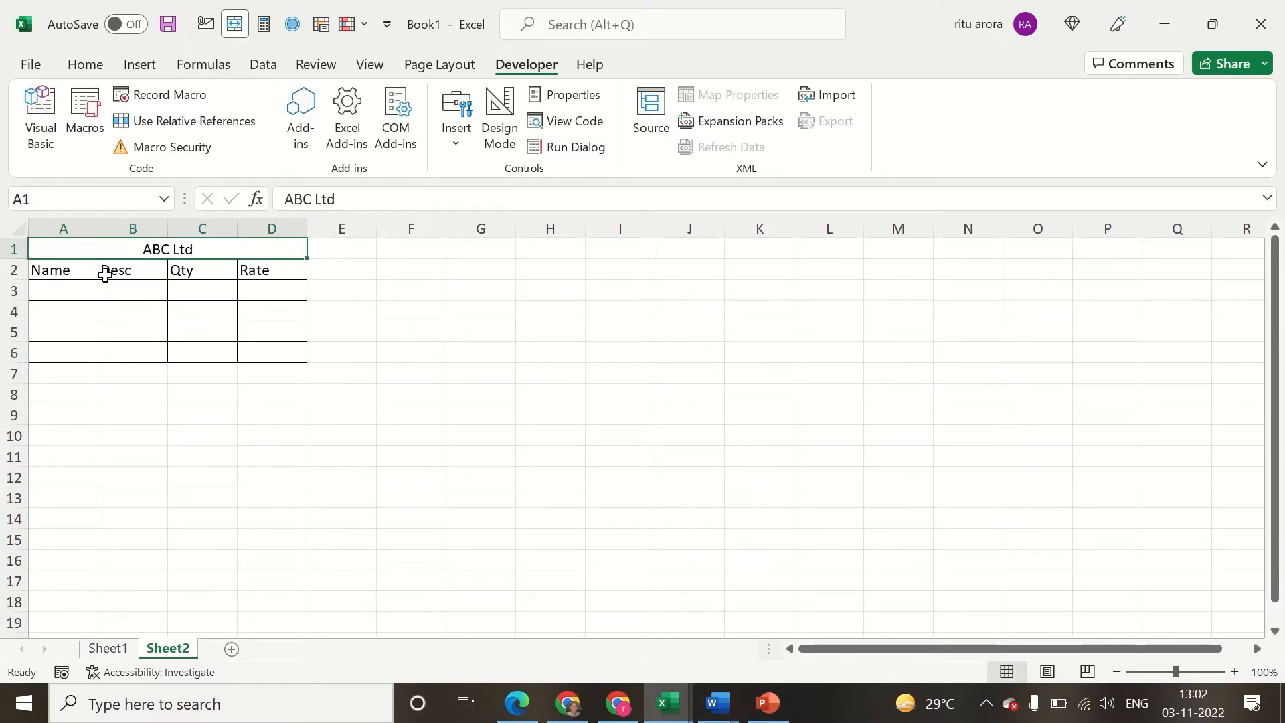
pyautogui.click(76, 276)
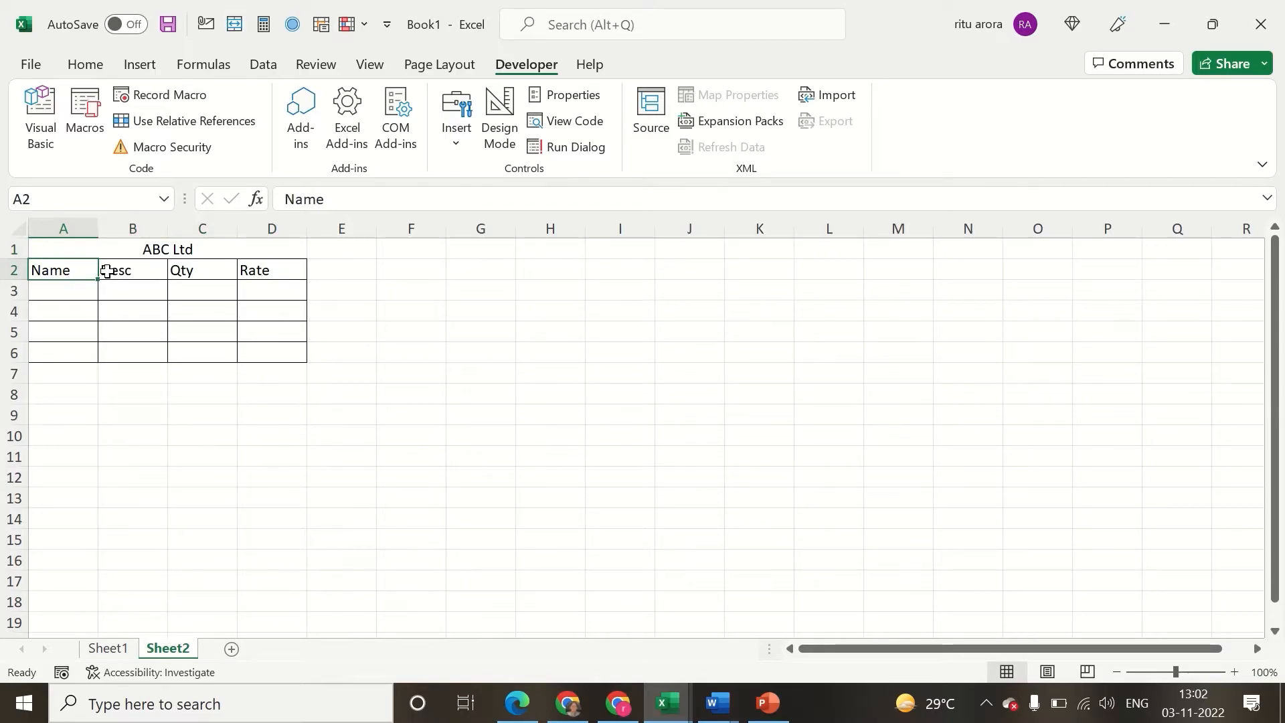
pyautogui.moveTo(75, 272); pyautogui.dragTo(268, 354)
pyautogui.click(117, 377)
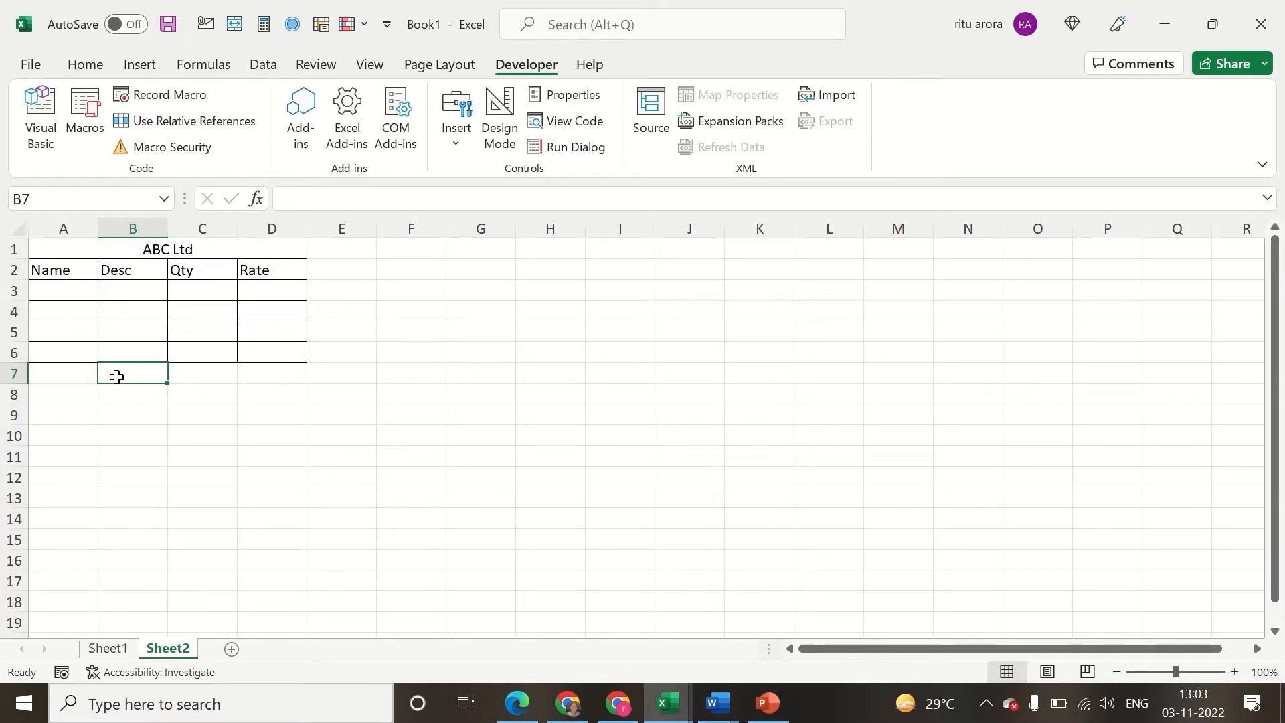
pyautogui.click(61, 378)
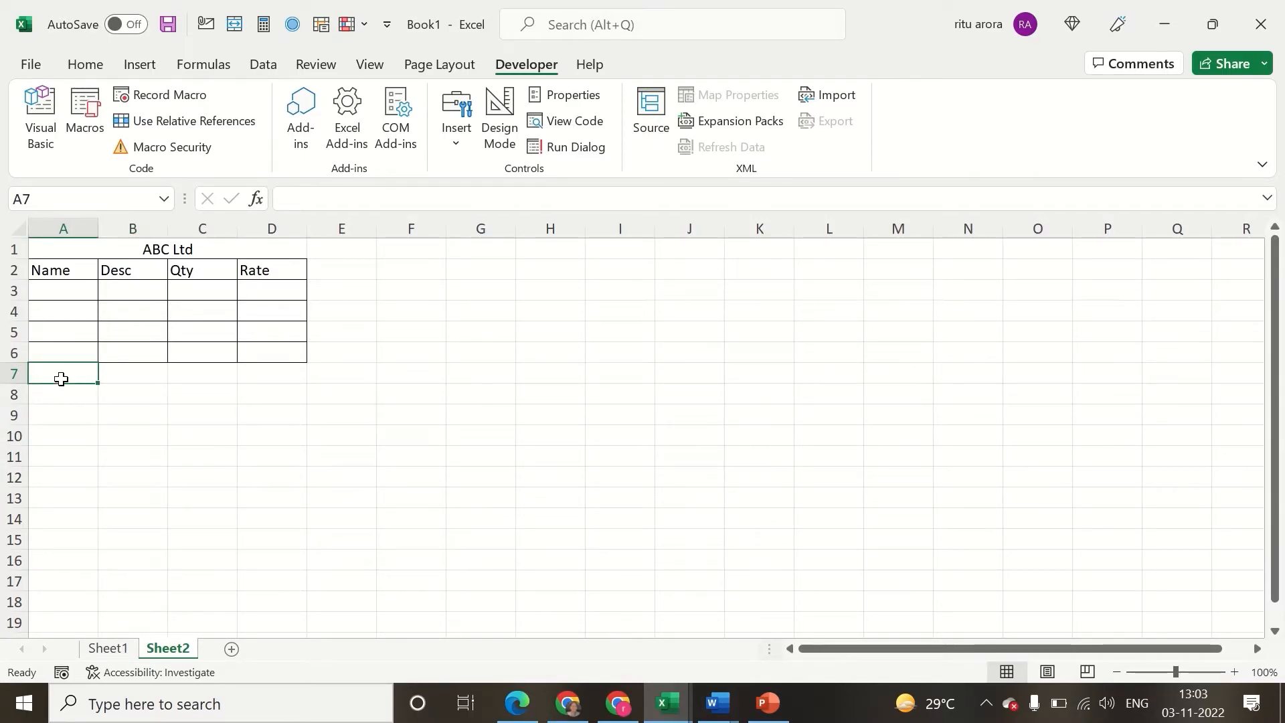
# Step: Add another worksheet after Sheet2 and run Macro1 on it
pyautogui.click(231, 649)
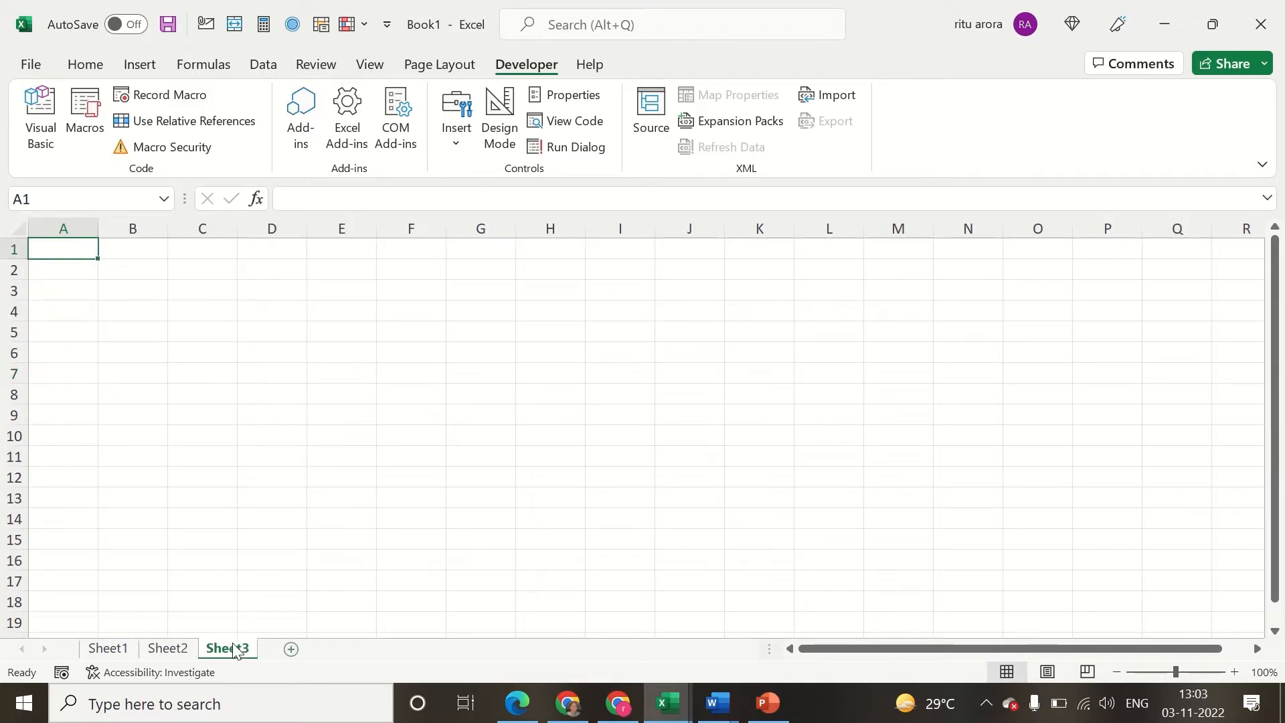
pyautogui.hotkey('ctrl', 'm')
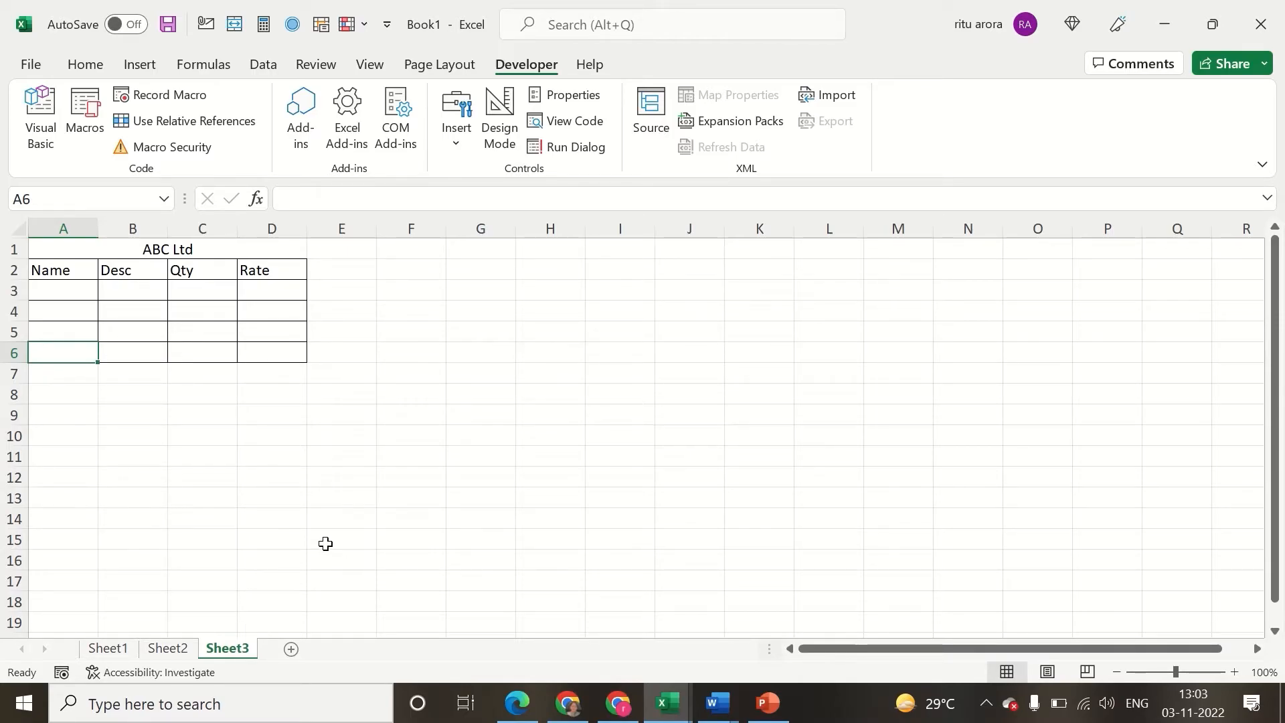
pyautogui.click(68, 418)
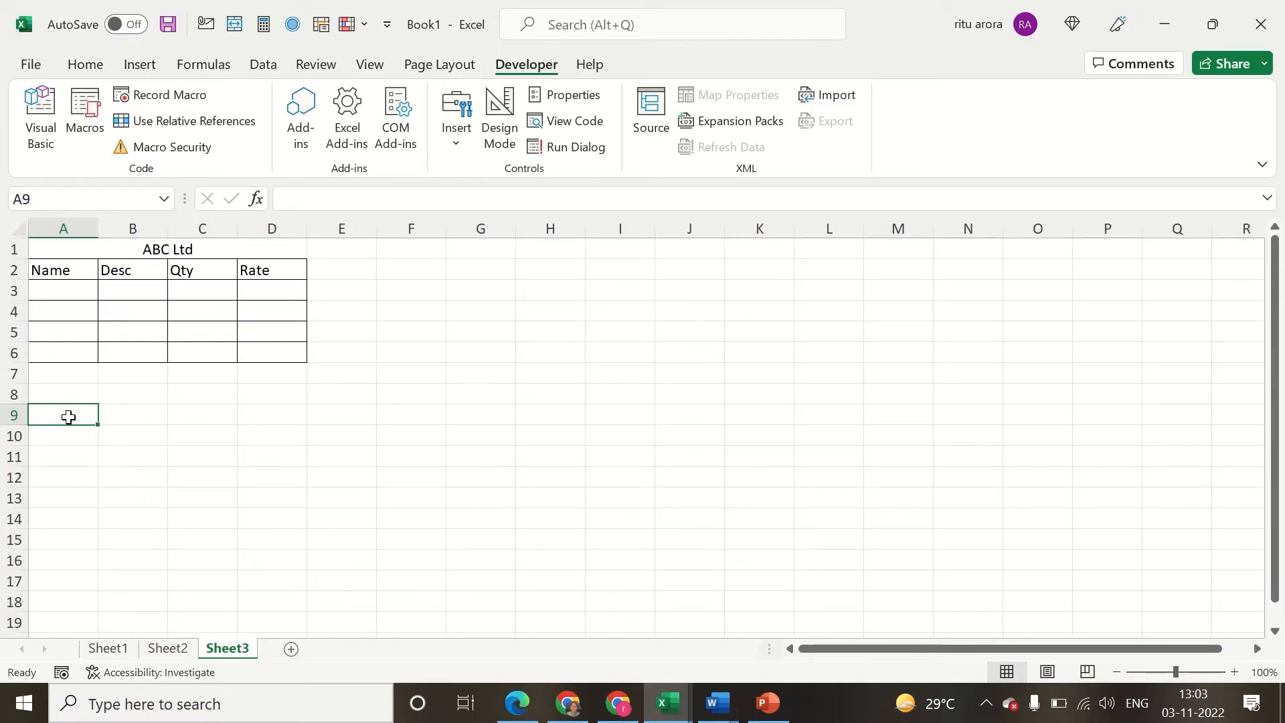
pyautogui.click(75, 380)
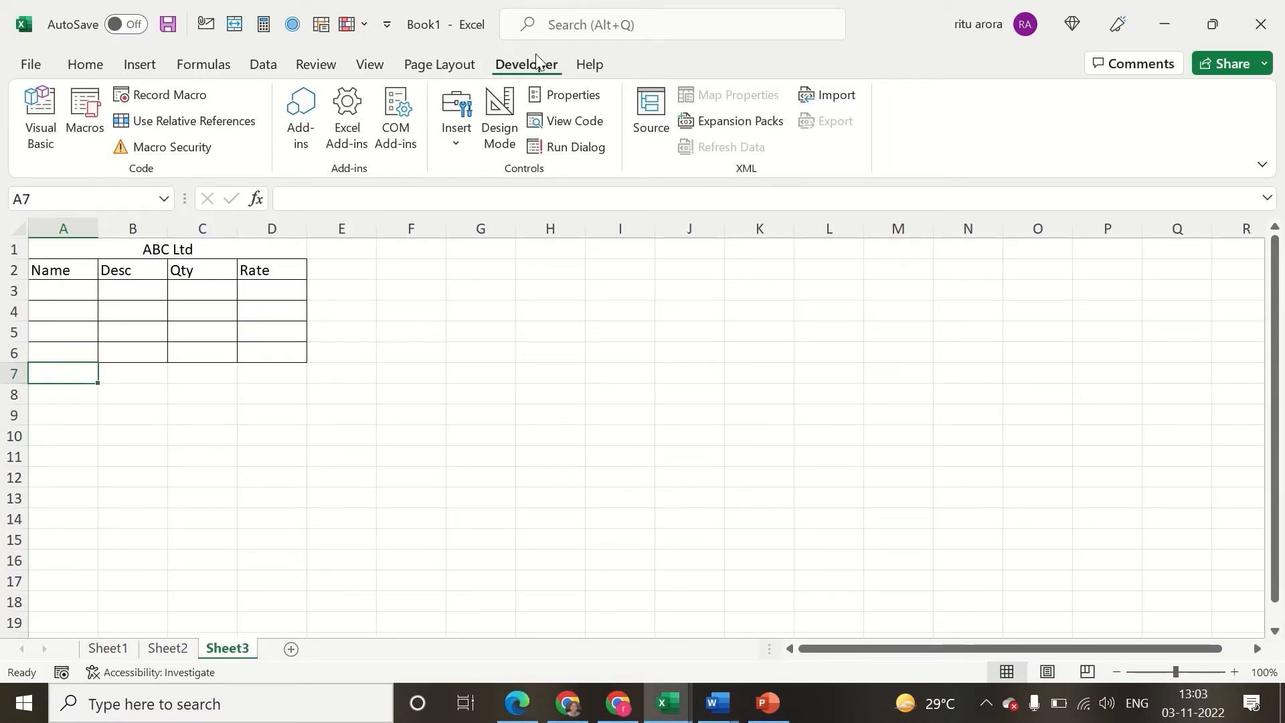
# Step: Open the code of Macro1 for editing from the macro list and maximize the Visual Basic editor window
pyautogui.click(86, 124)
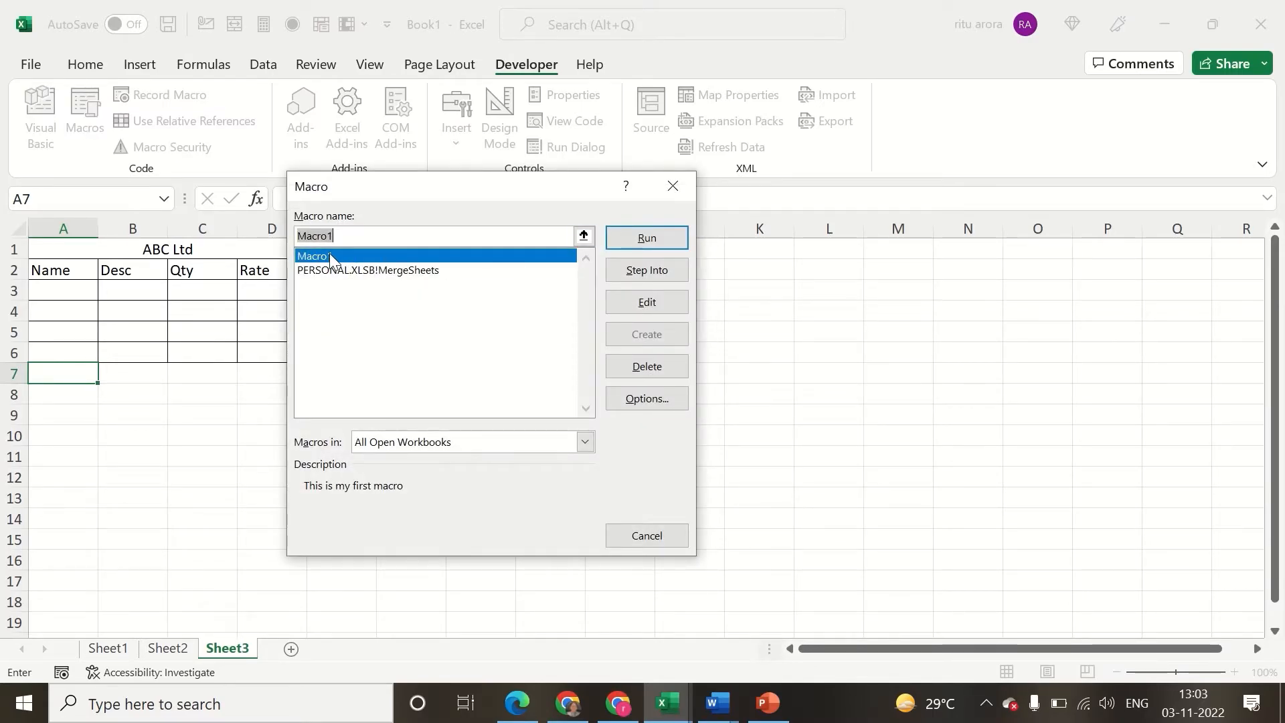
pyautogui.click(628, 302)
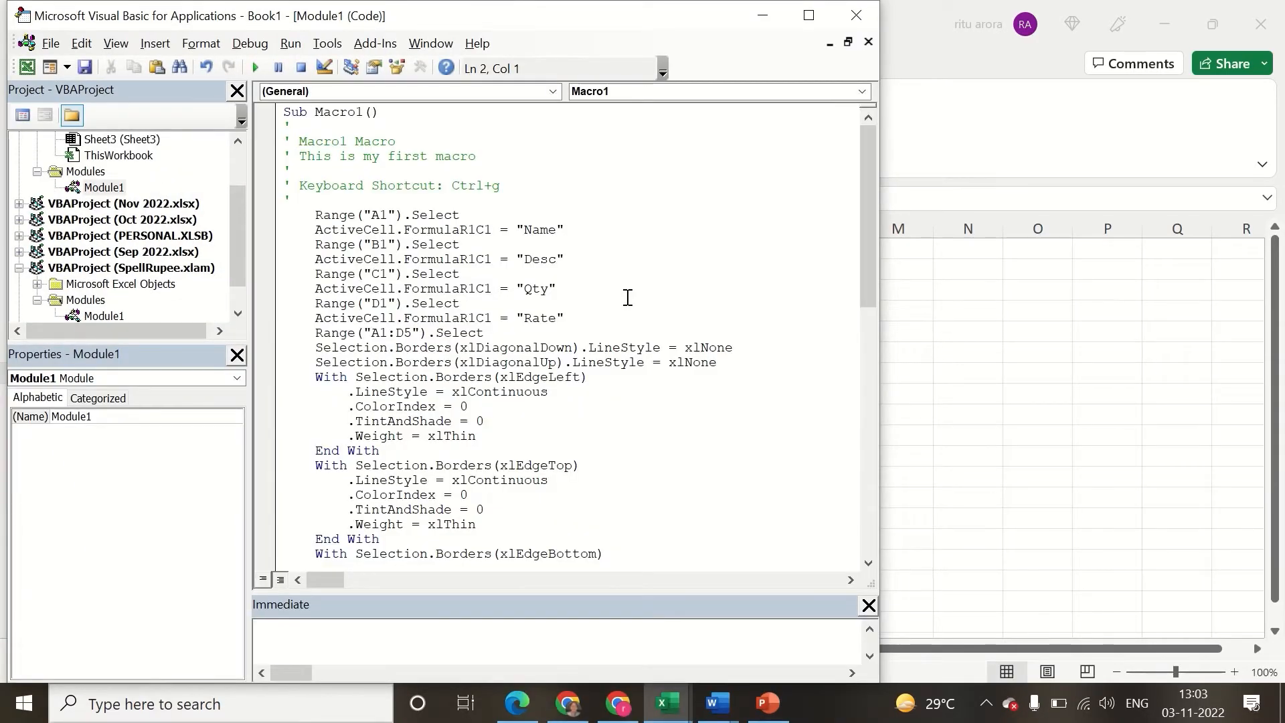
pyautogui.click(803, 18)
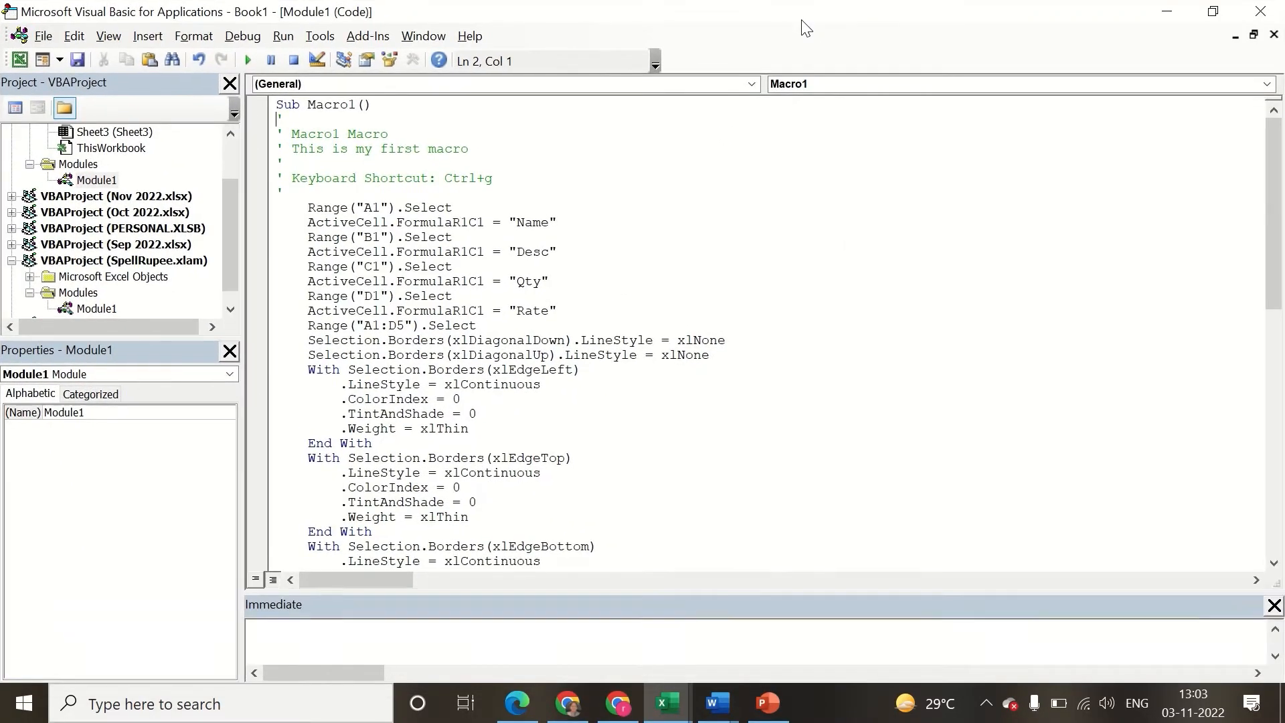
# Step: Examine the Macro1 code, including its name and description comments, the cell entry lines starting at Range("A1").Select, and the border statements
pyautogui.click(588, 226)
pyautogui.click(287, 137)
pyautogui.moveTo(290, 149); pyautogui.dragTo(469, 151)
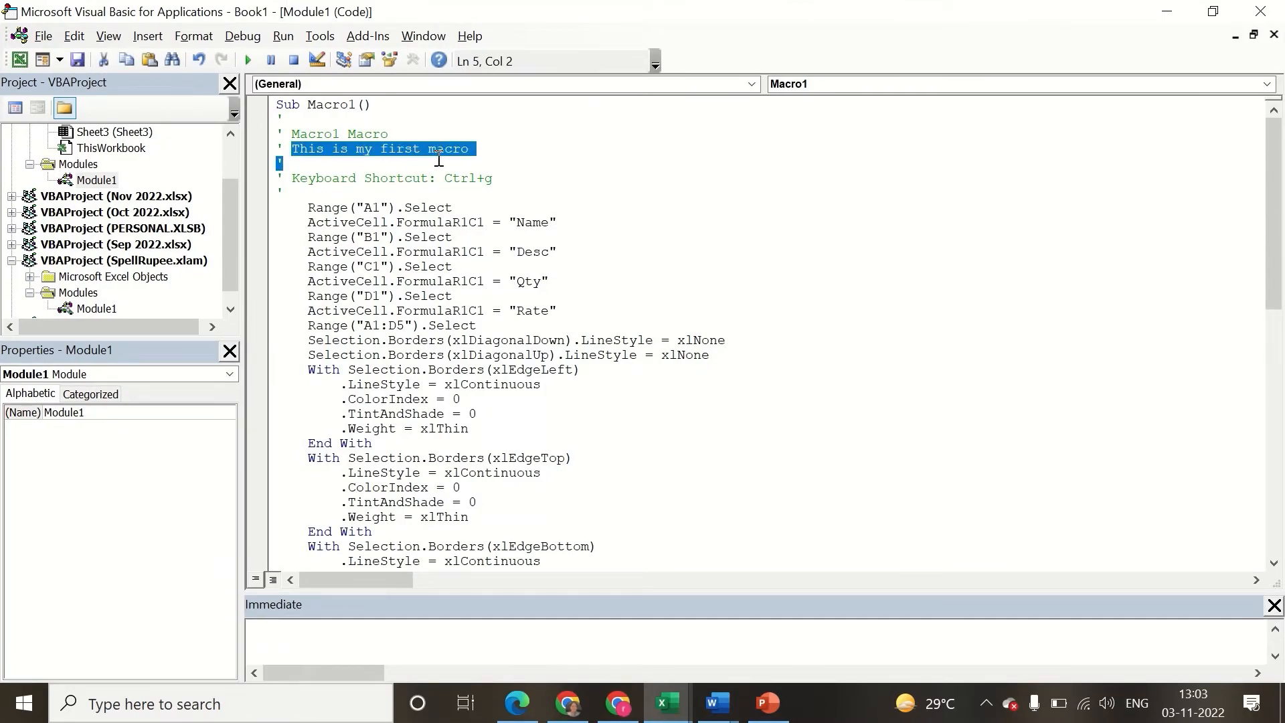
pyautogui.click(511, 156)
pyautogui.click(474, 242)
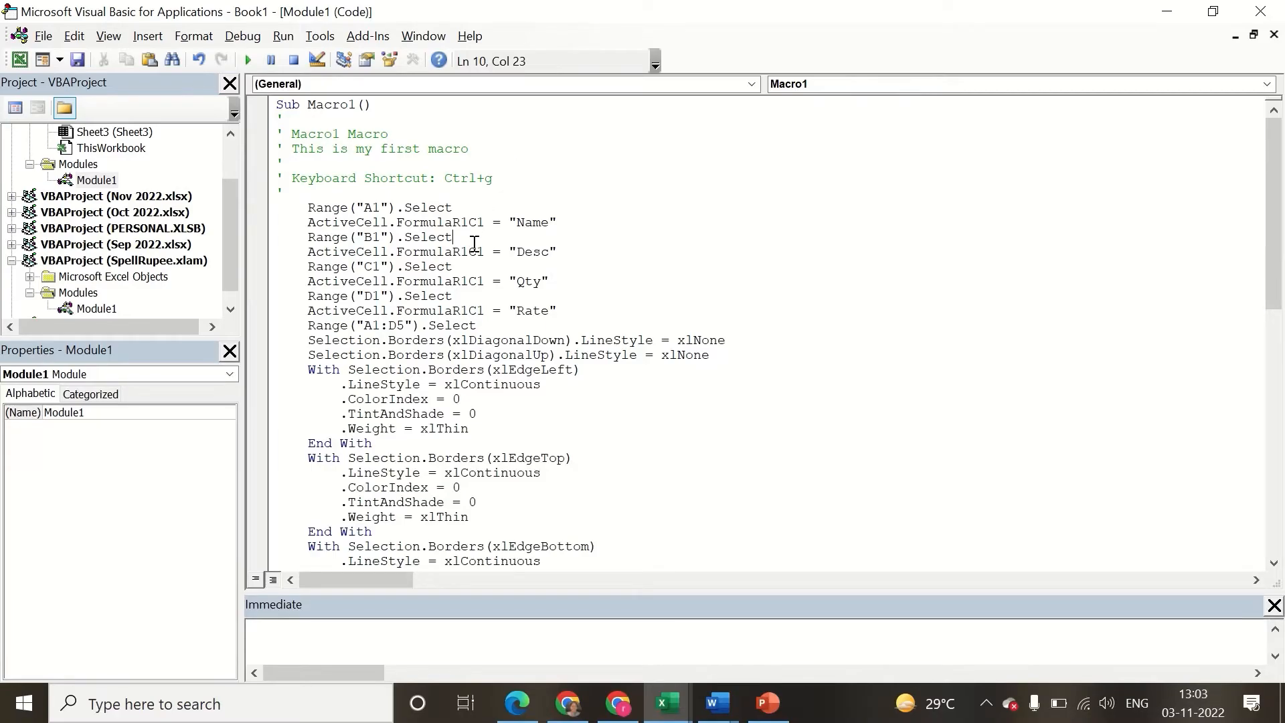
pyautogui.click(314, 206)
pyautogui.click(309, 207)
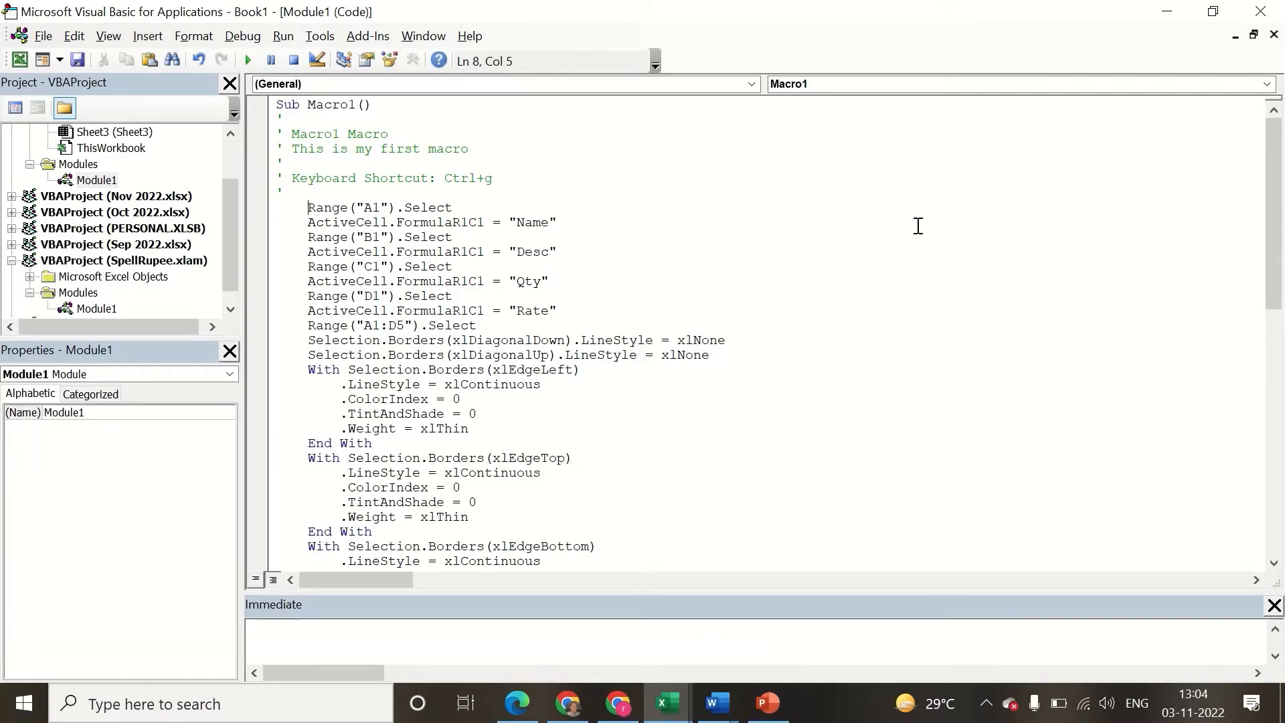
pyautogui.moveTo(1277, 230); pyautogui.dragTo(1282, 201)
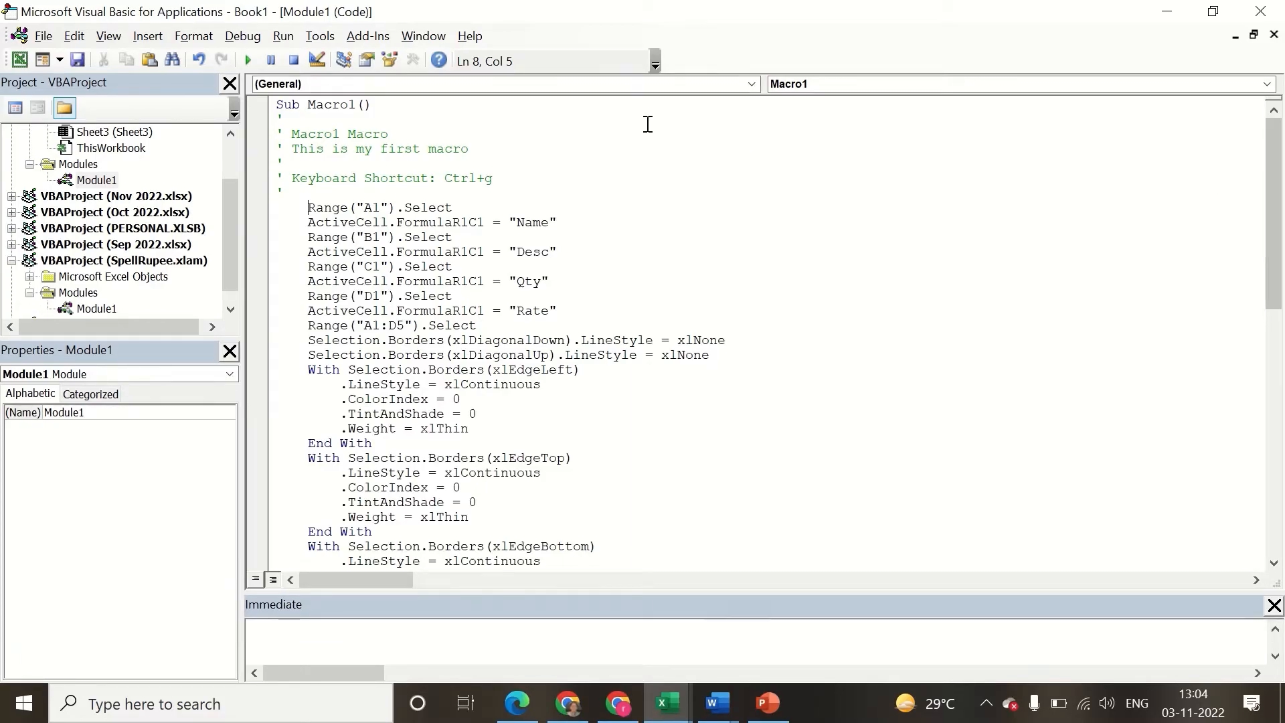
# Step: Return from the Visual Basic editor to the Book1 workbook and select cell A7 on Sheet3
pyautogui.click(19, 60)
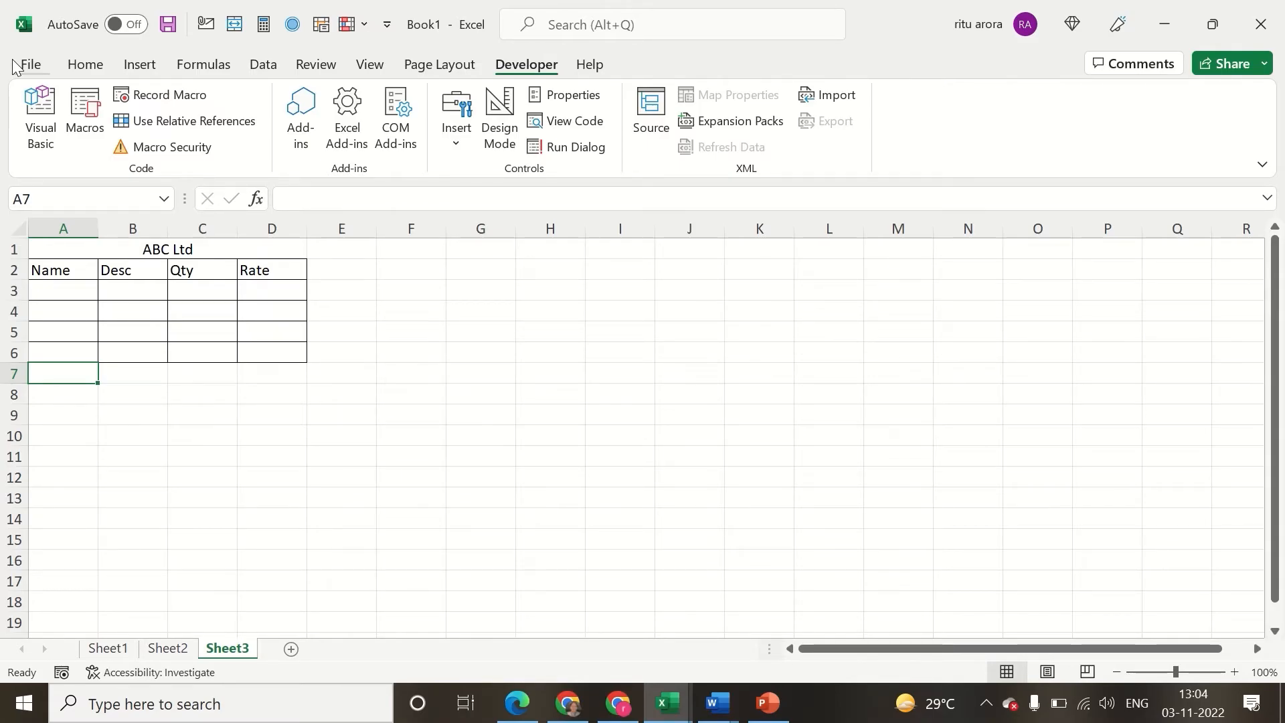
pyautogui.click(65, 412)
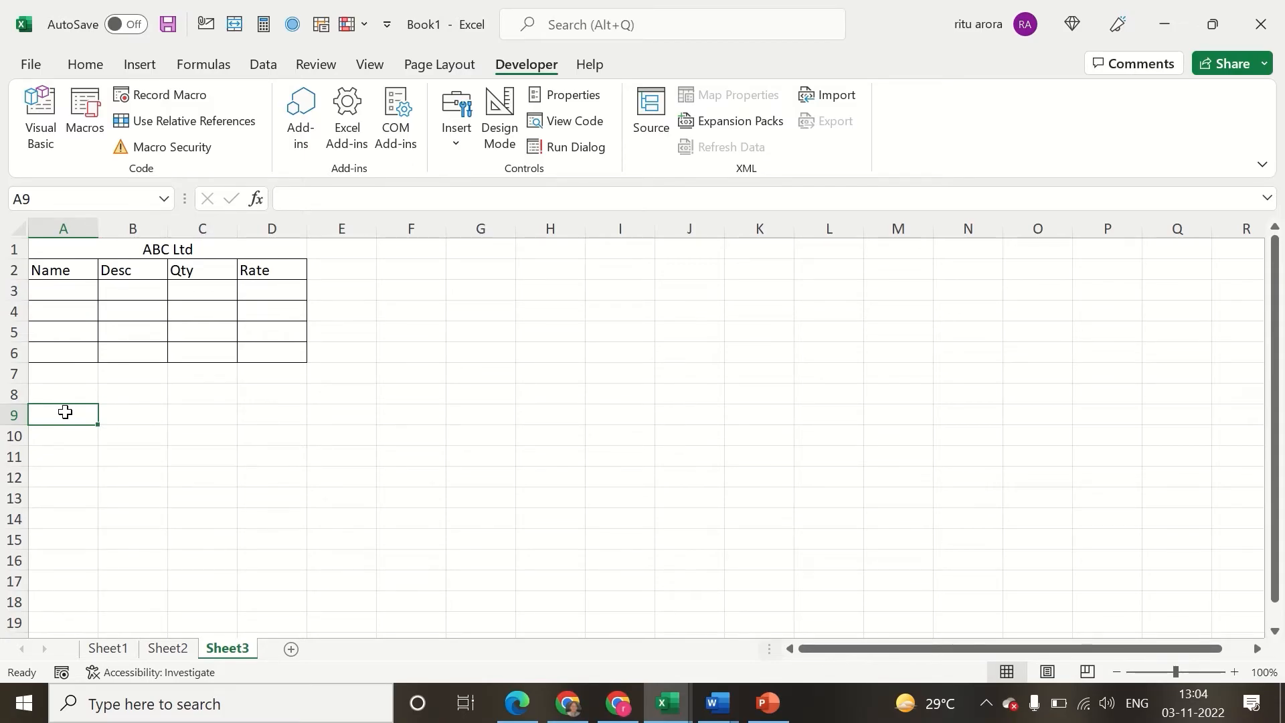
pyautogui.click(93, 373)
# Step: Save the workbook to the Desktop as "macro1." with the Excel Macro-Enabled Workbook file type
pyautogui.press('F12')
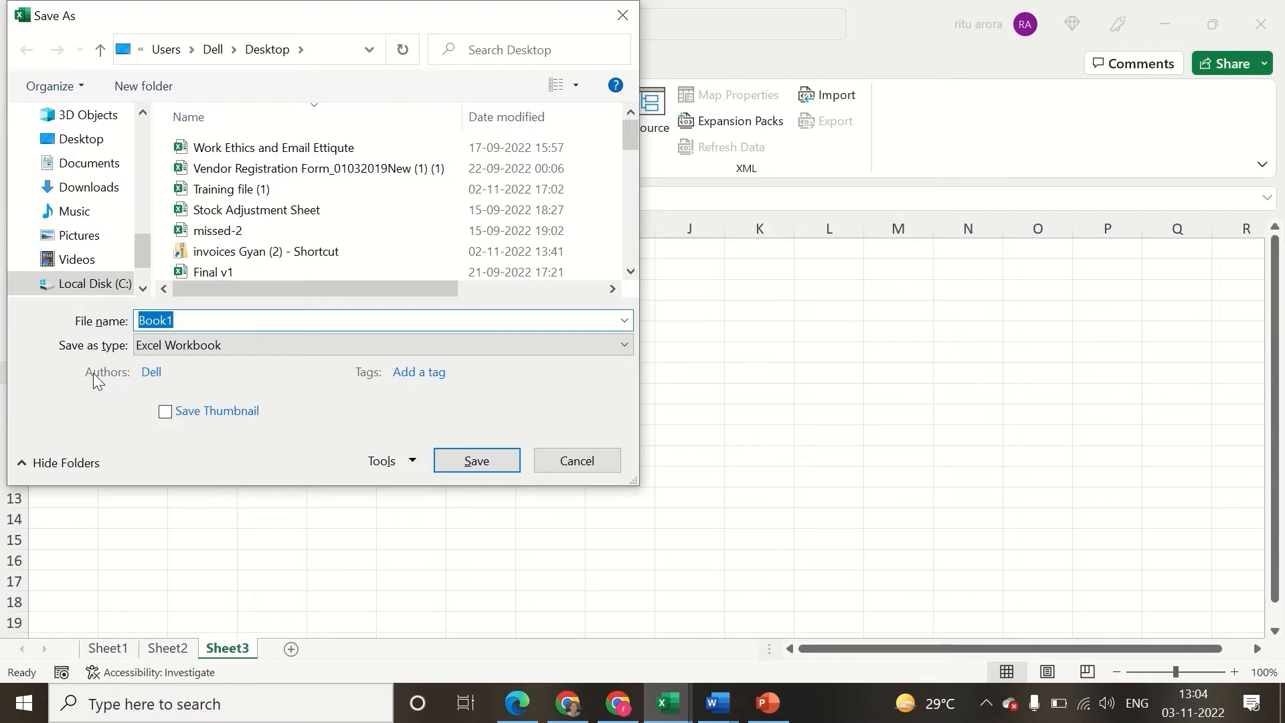
pyautogui.write('macro1')
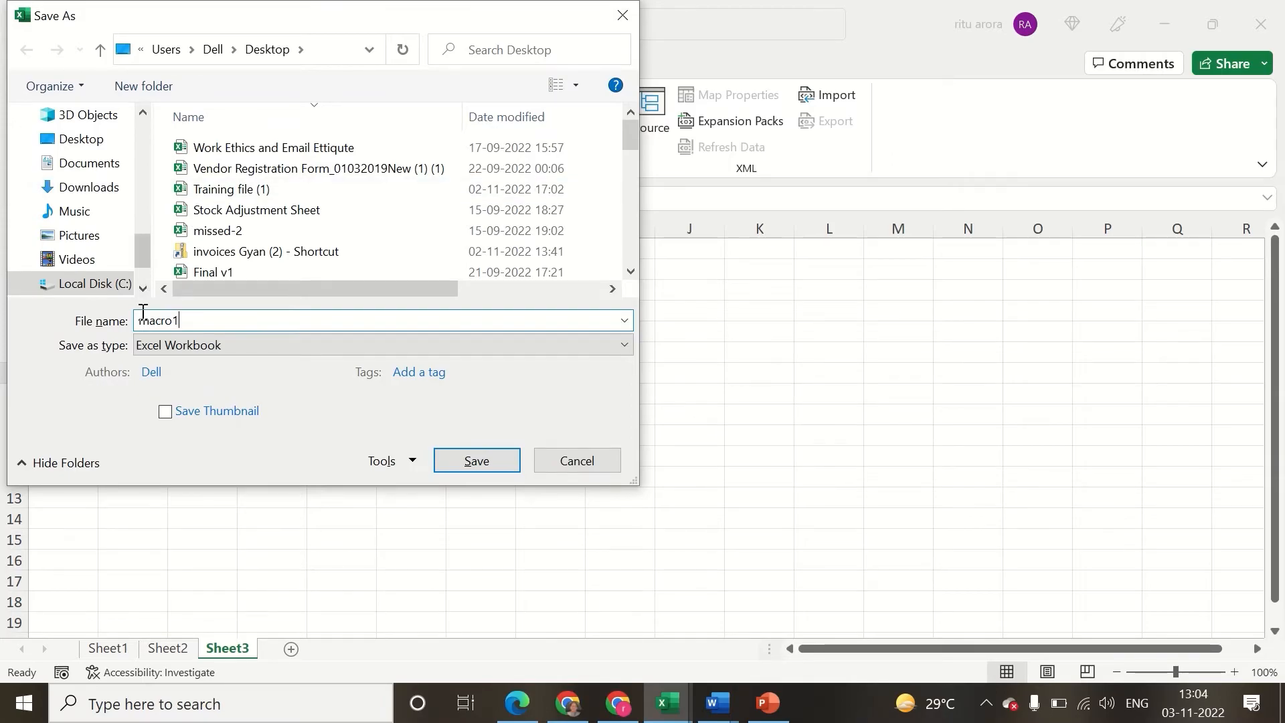
pyautogui.click(172, 347)
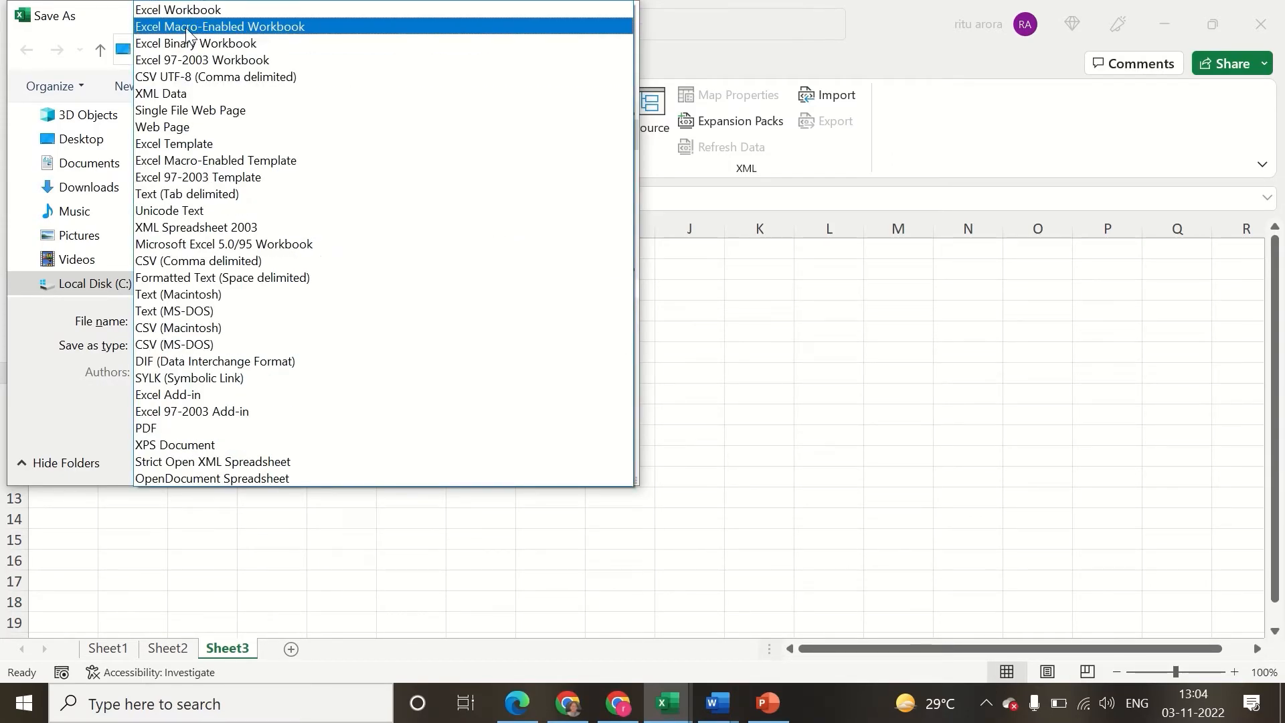
pyautogui.click(246, 26)
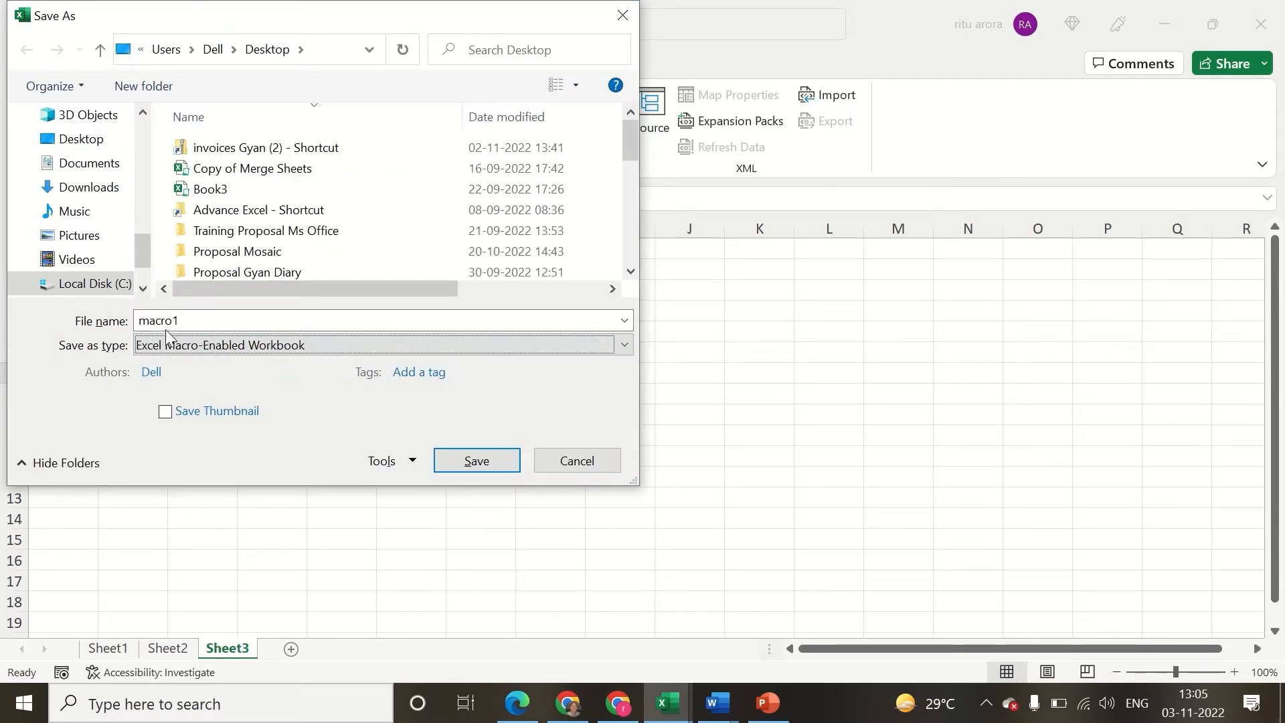
pyautogui.click(195, 322)
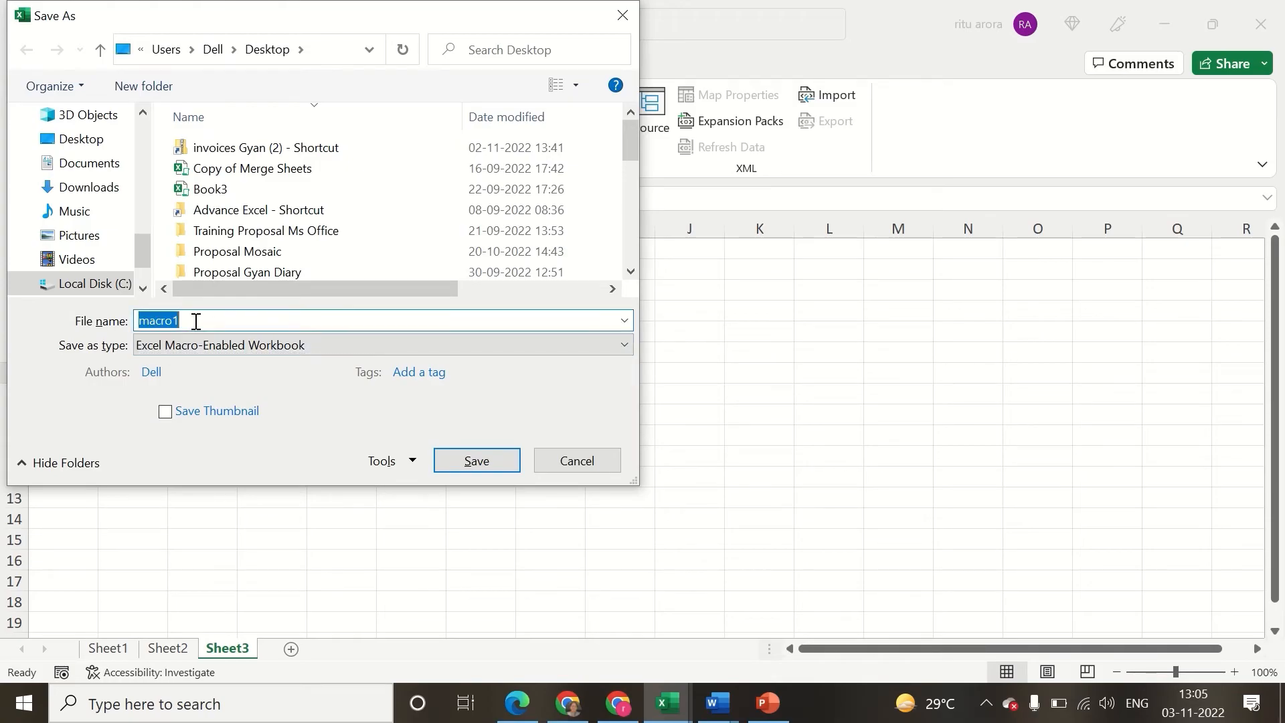
pyautogui.click(196, 321)
pyautogui.write('.')
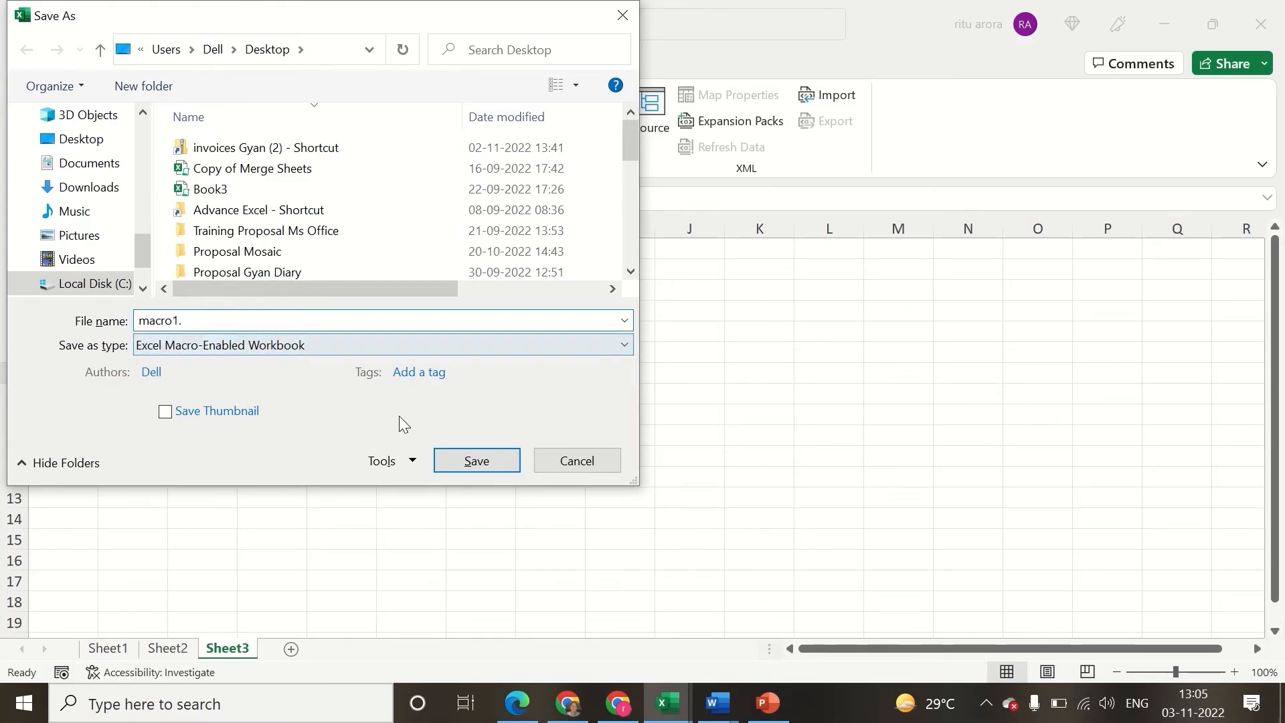
pyautogui.click(312, 342)
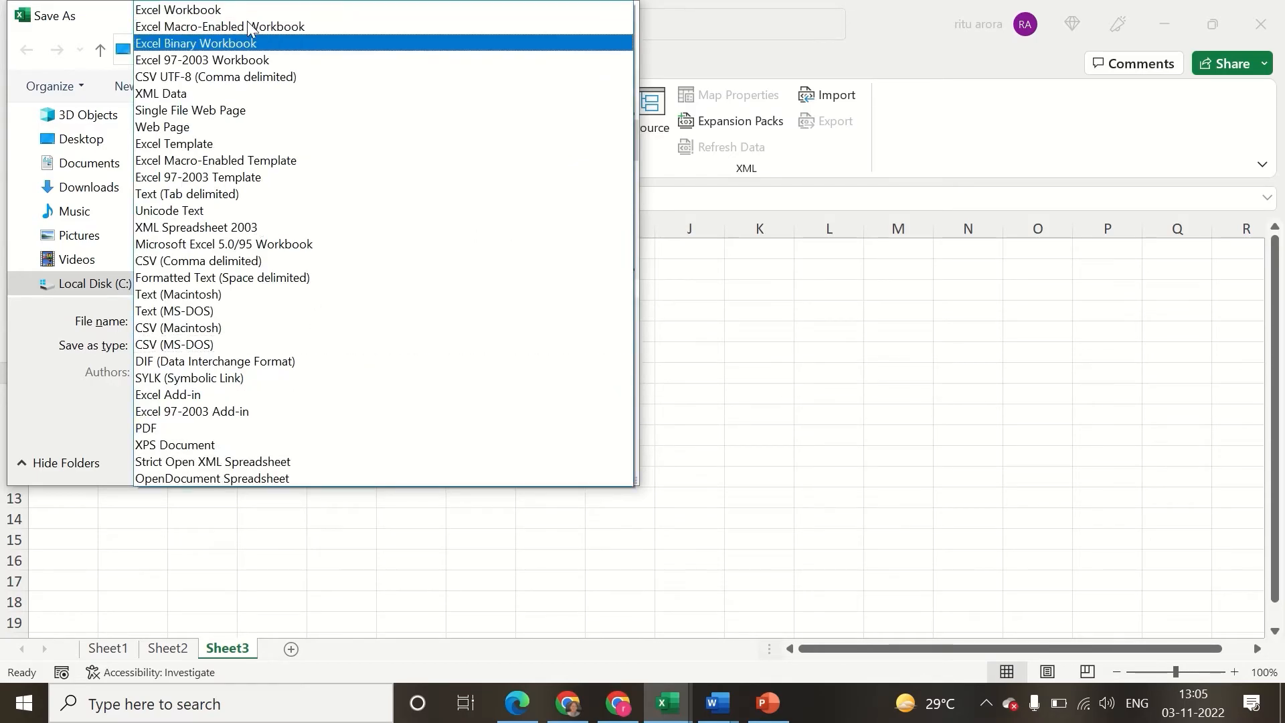
pyautogui.click(200, 25)
pyautogui.click(465, 461)
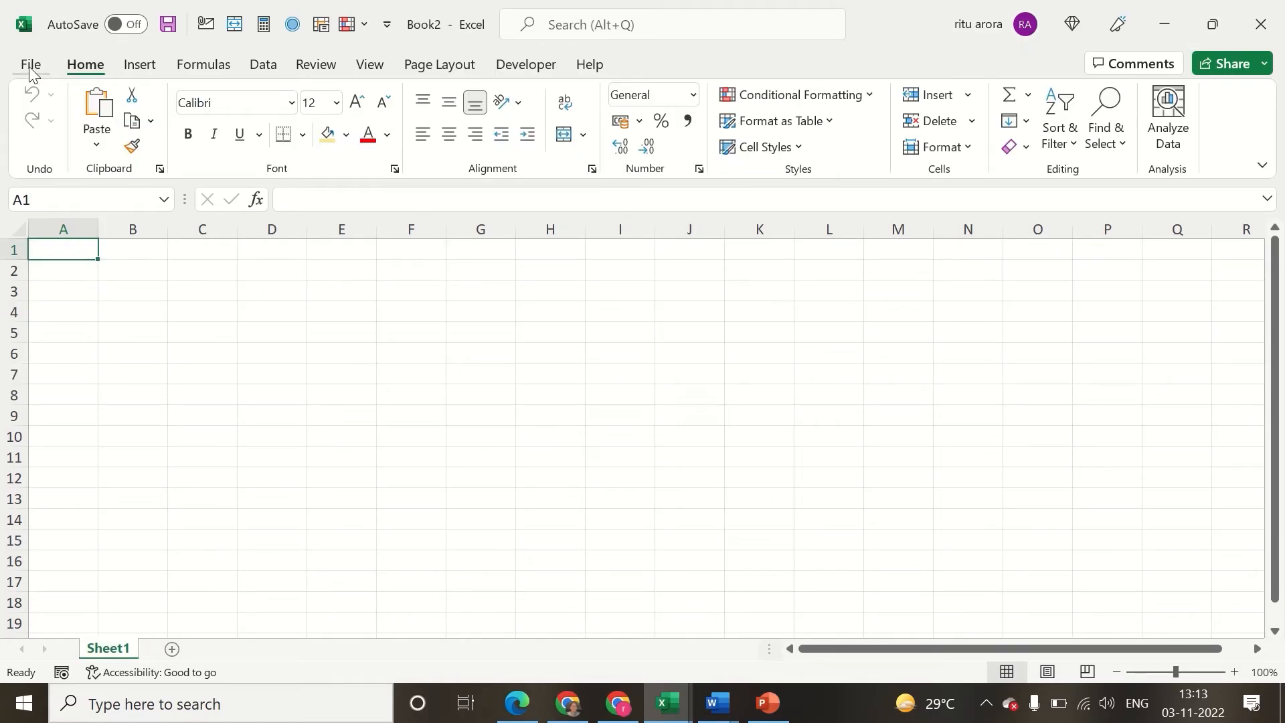
# Step: Open the recent workbook "macro1." from the Desktop with its macros enabled
pyautogui.click(30, 67)
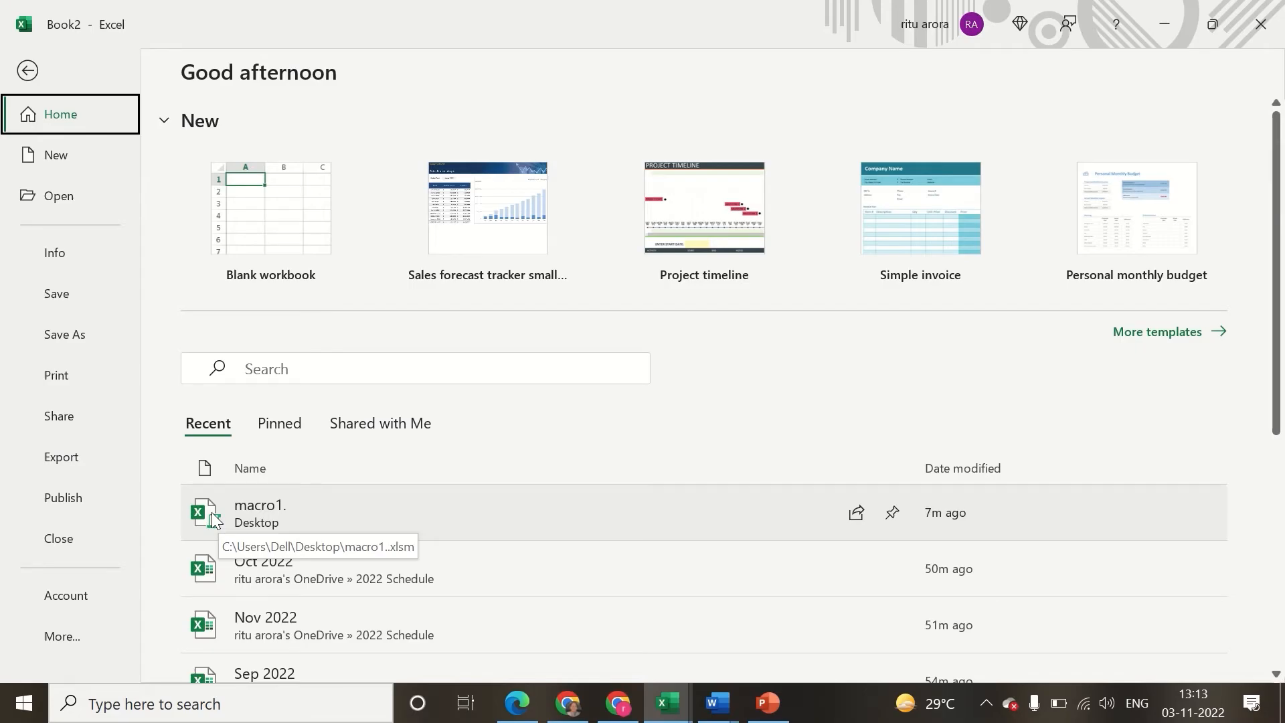
pyautogui.click(212, 513)
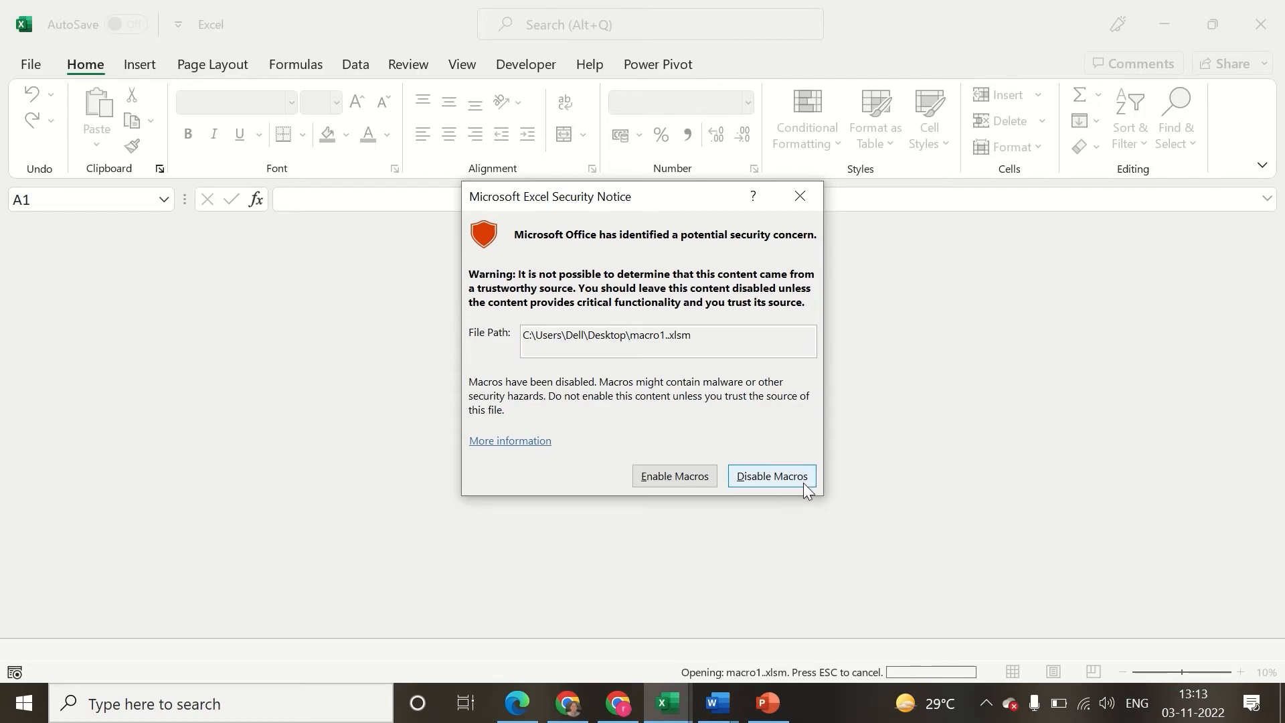
pyautogui.click(655, 476)
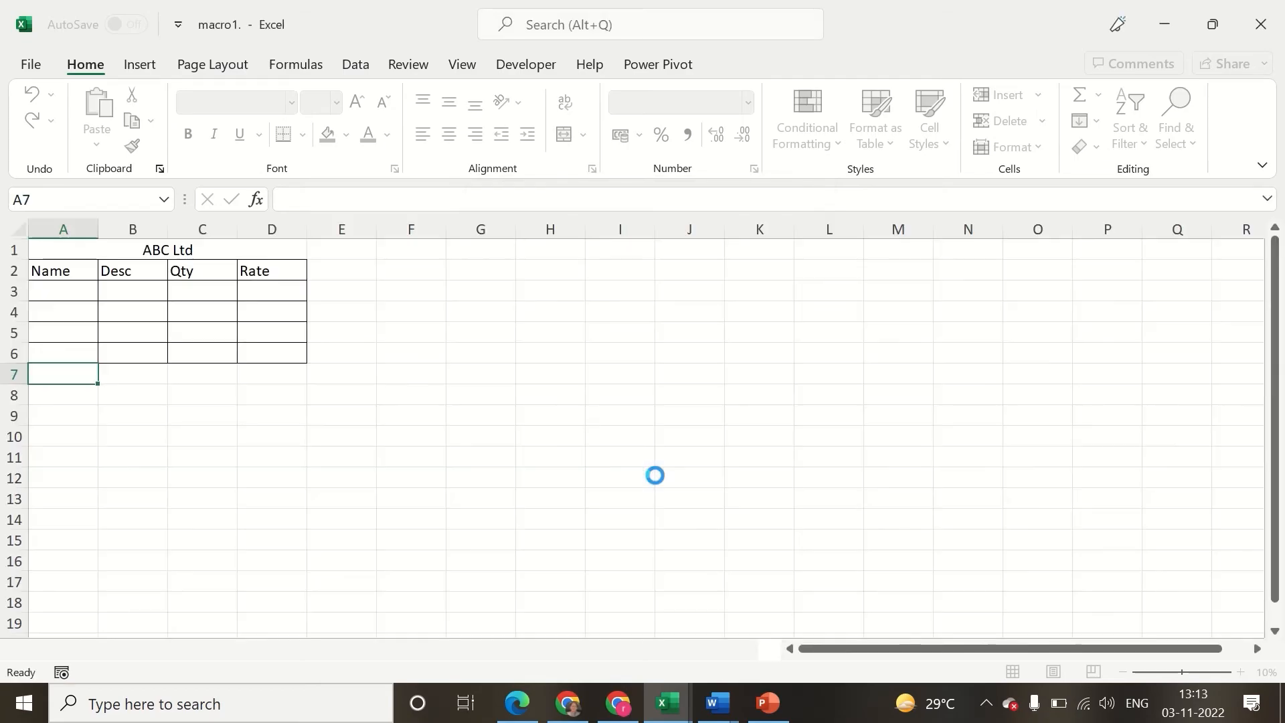
# Step: Add a new worksheet after Sheet3 and run Macro1 on it to build the ABC Ltd table
pyautogui.click(278, 413)
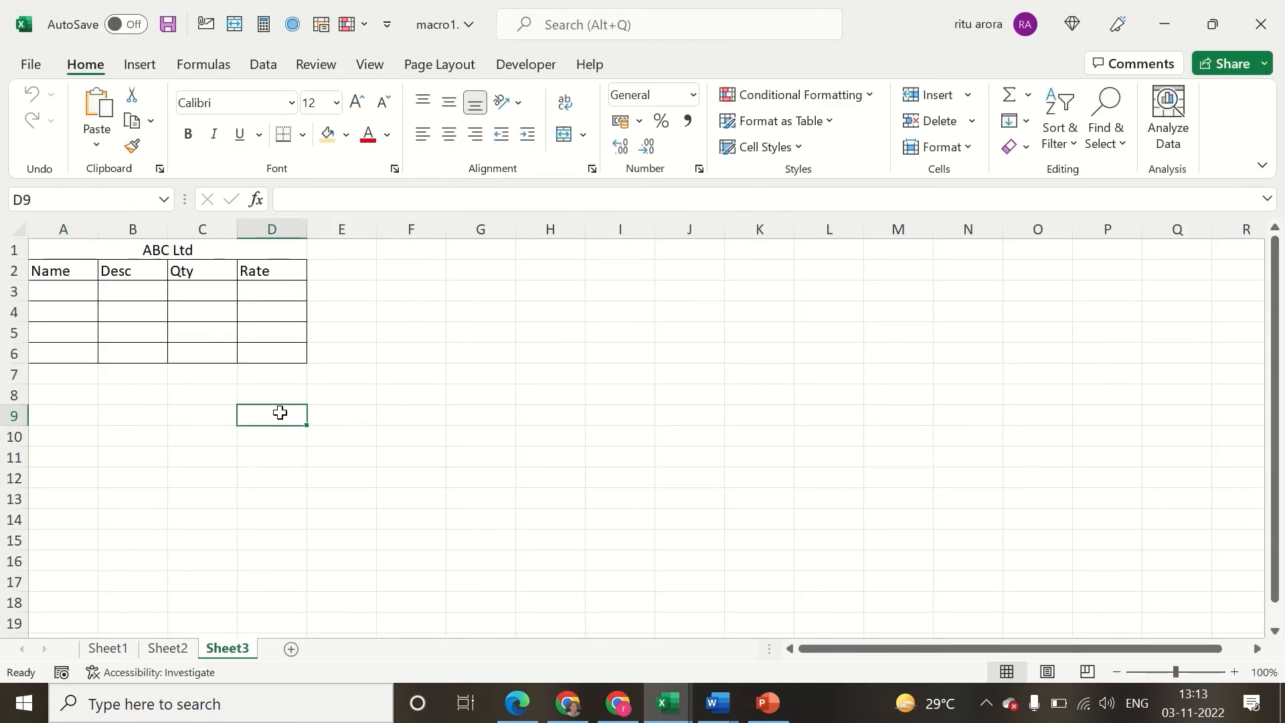
pyautogui.click(296, 652)
pyautogui.hotkey('ctrl', 'm')
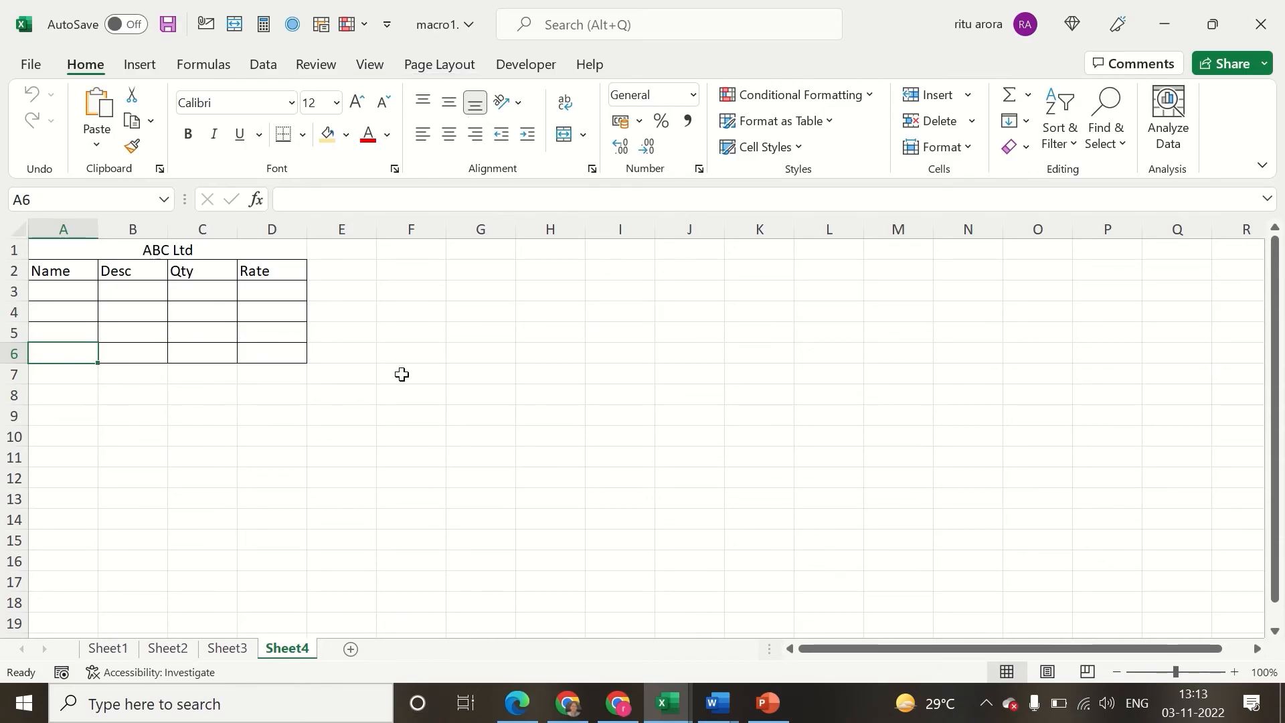
# Step: Switch to the Training file (1) workbook, add a worksheet after Basic Number Functions and run Macro1 on it
pyautogui.moveTo(669, 709)
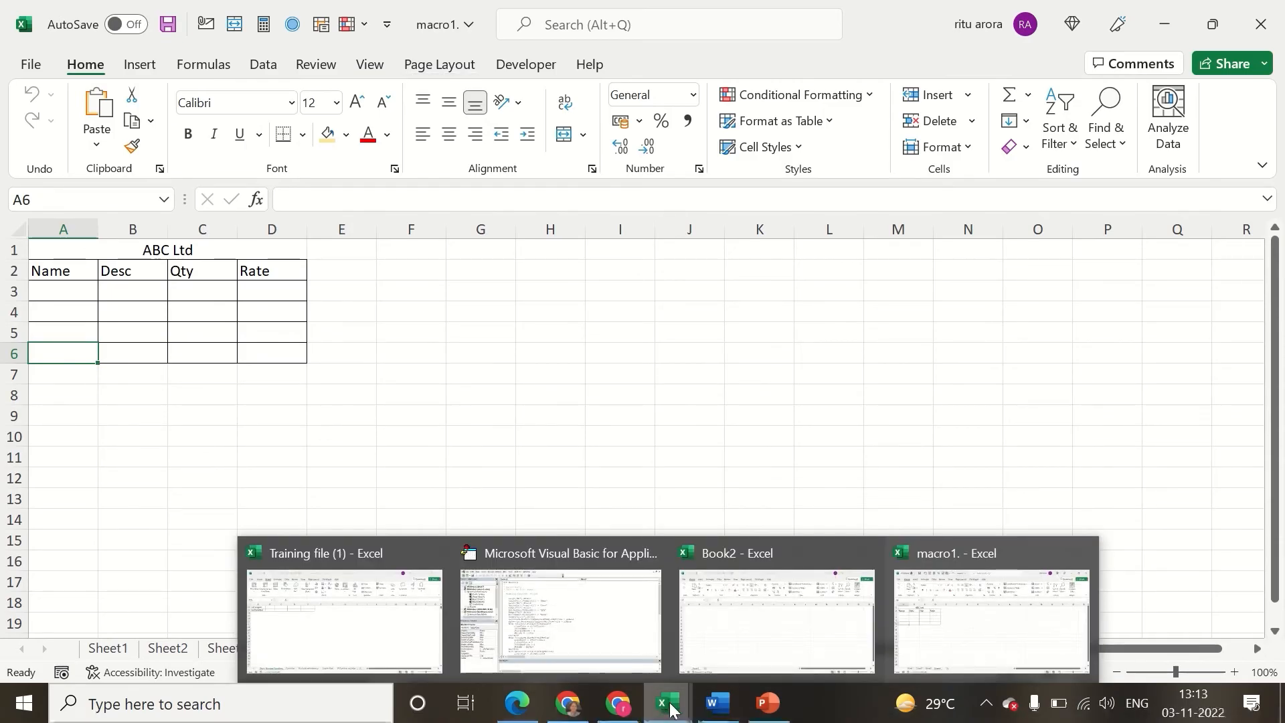
pyautogui.click(375, 619)
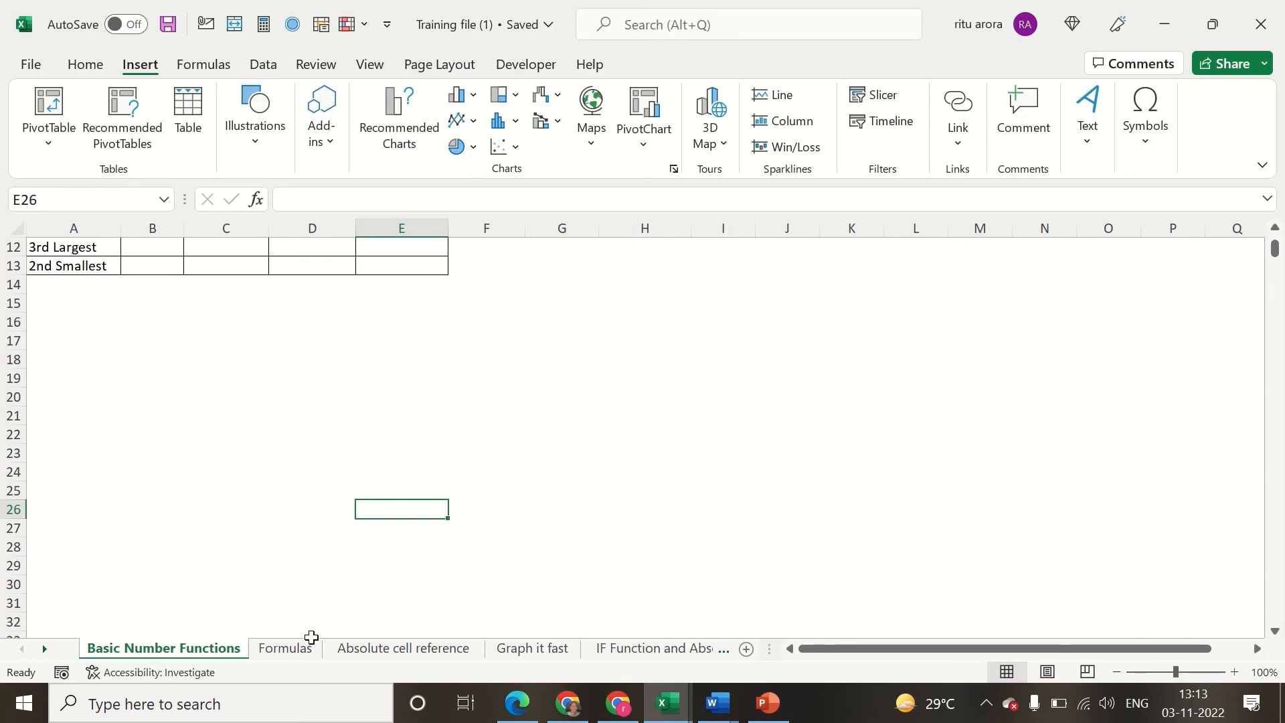
pyautogui.click(746, 649)
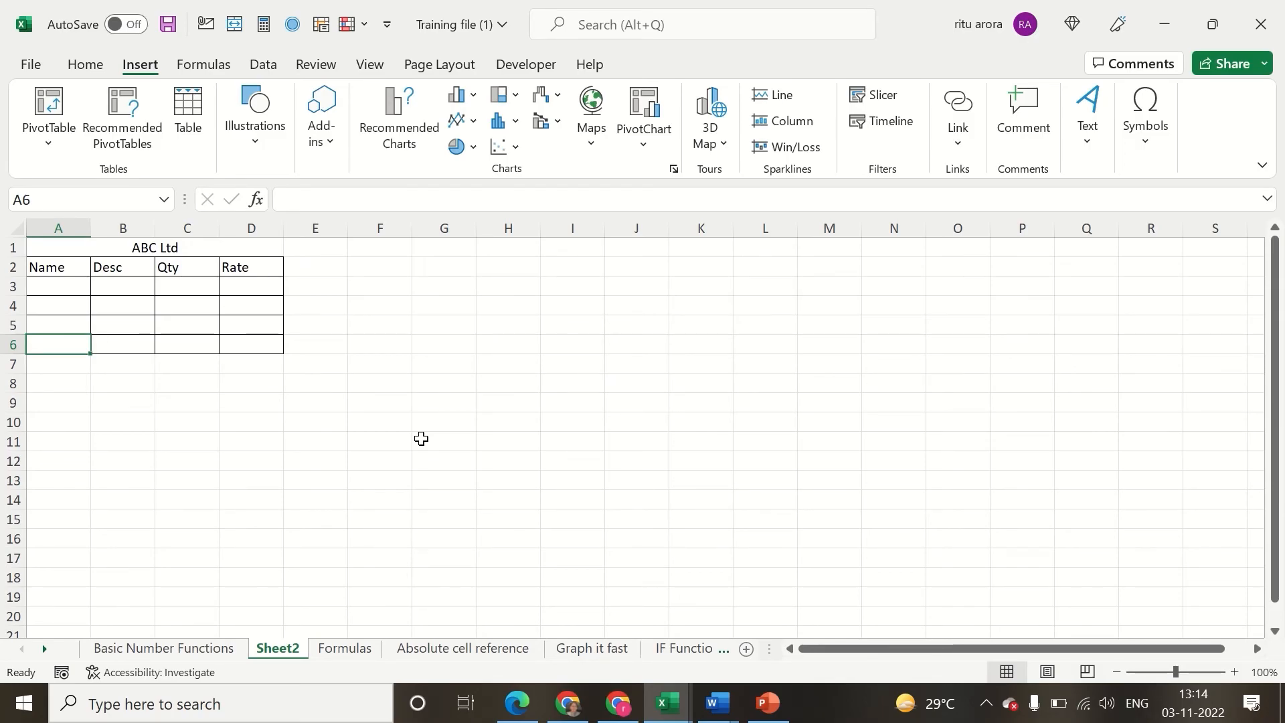
# Step: Switch back to the "macro1." workbook and select cell B8 below the table on Sheet4
pyautogui.moveTo(681, 697)
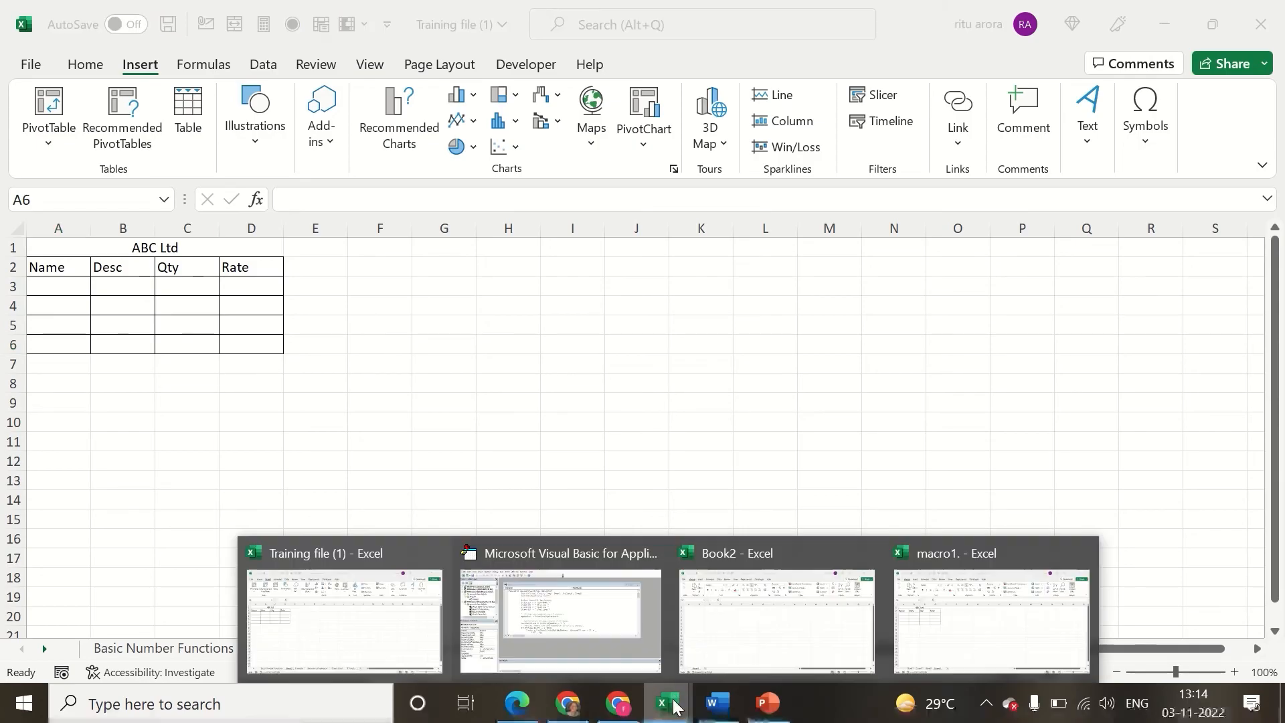
pyautogui.click(967, 626)
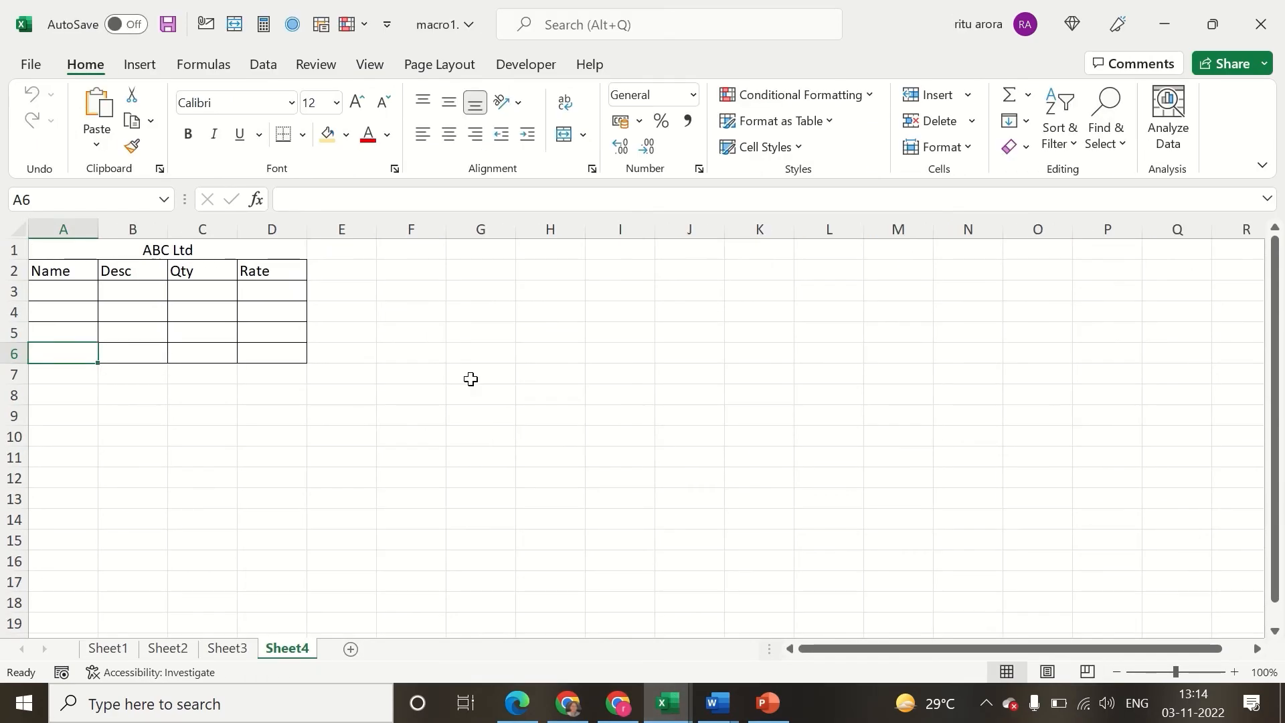
pyautogui.click(423, 377)
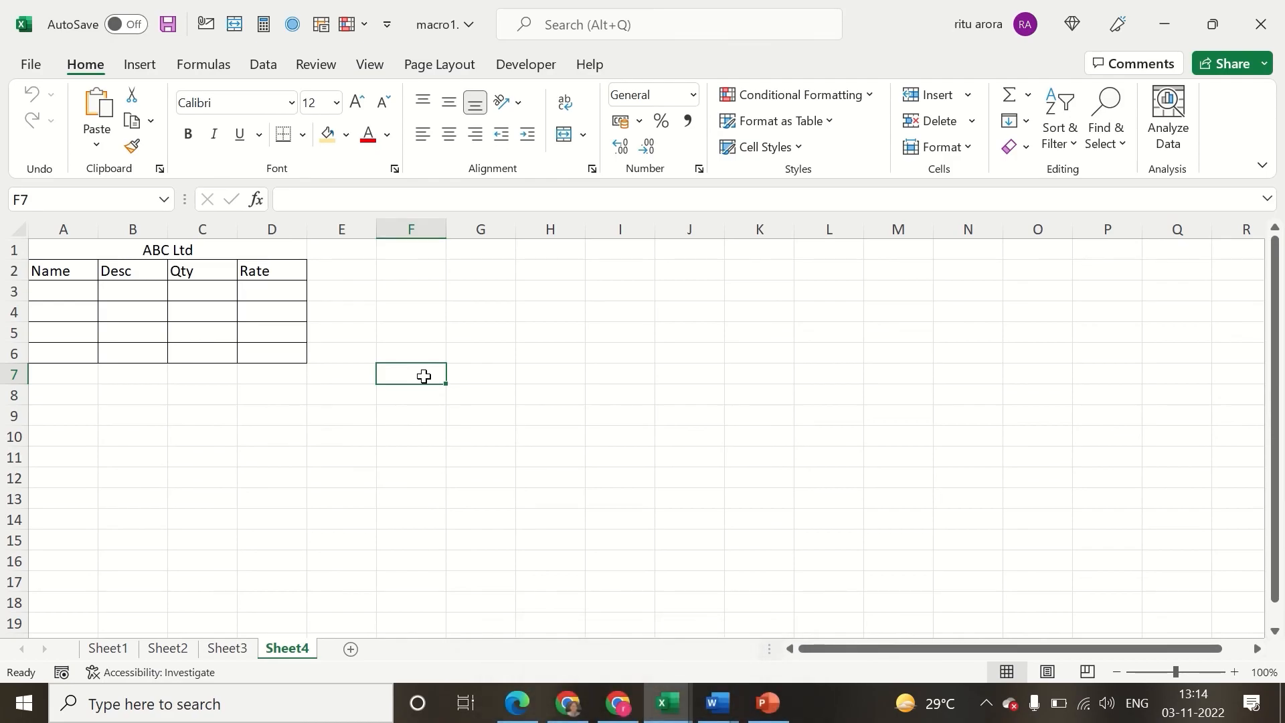
pyautogui.click(206, 395)
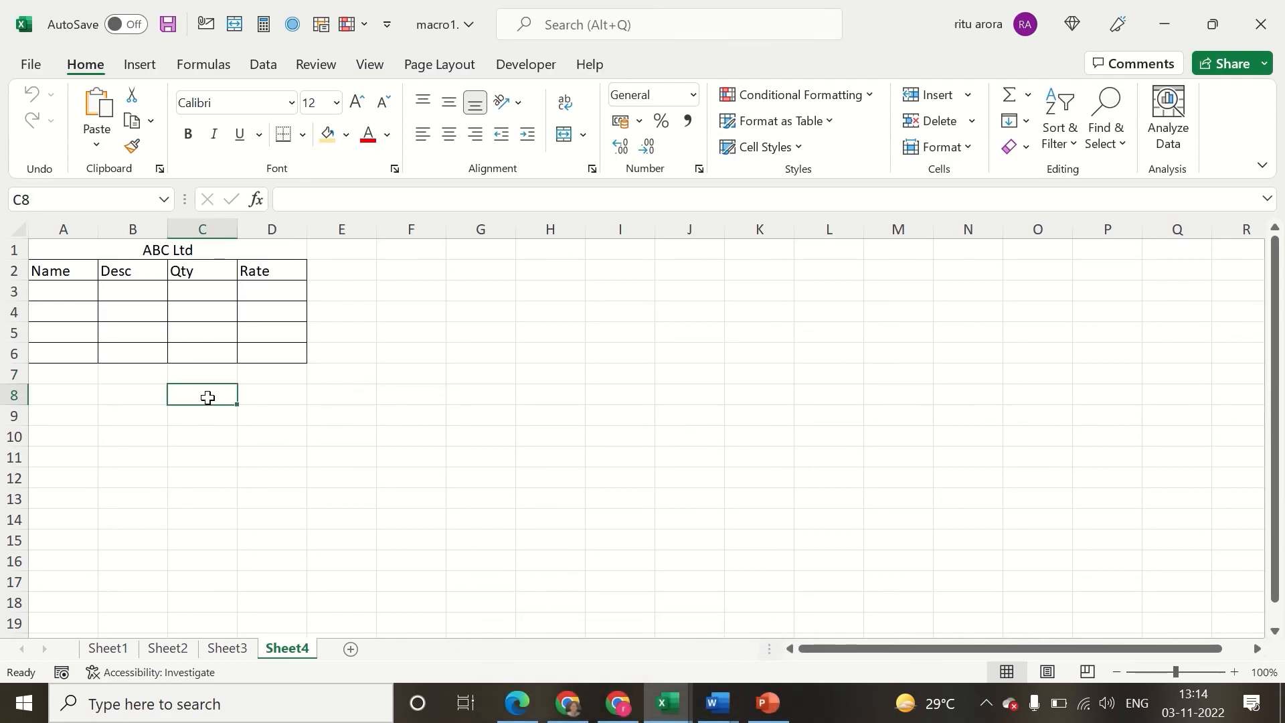
pyautogui.click(112, 390)
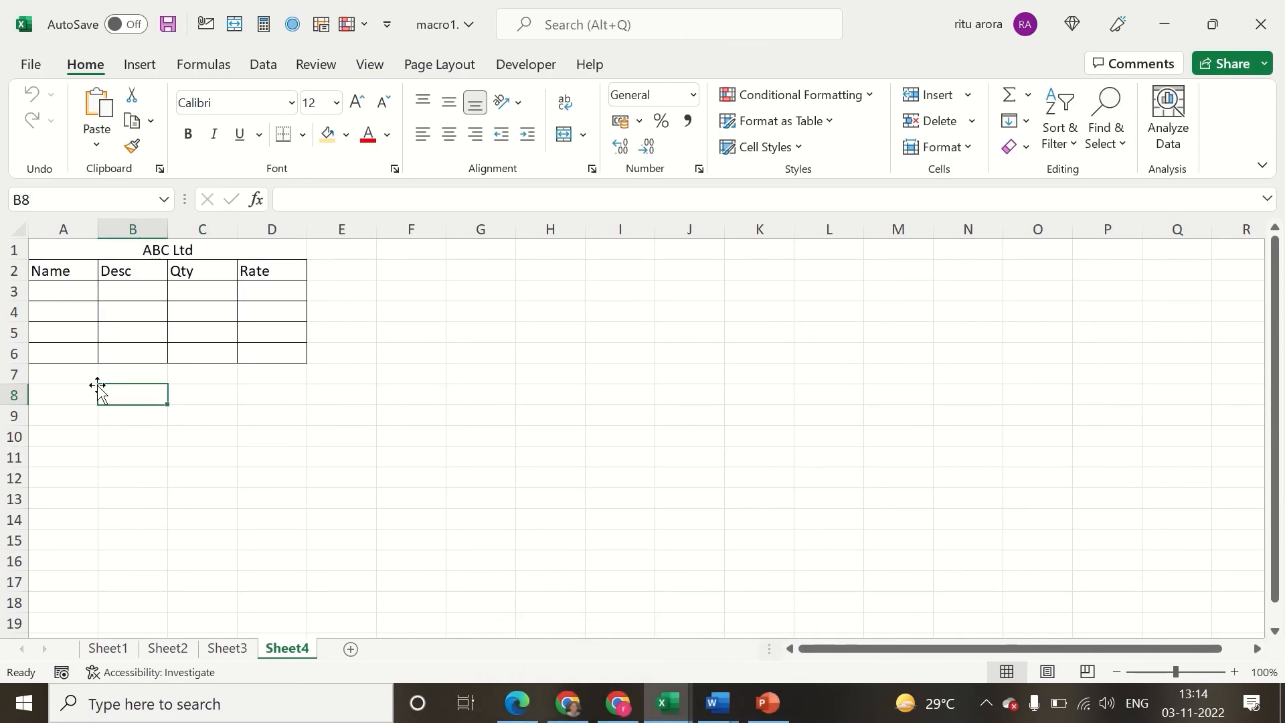